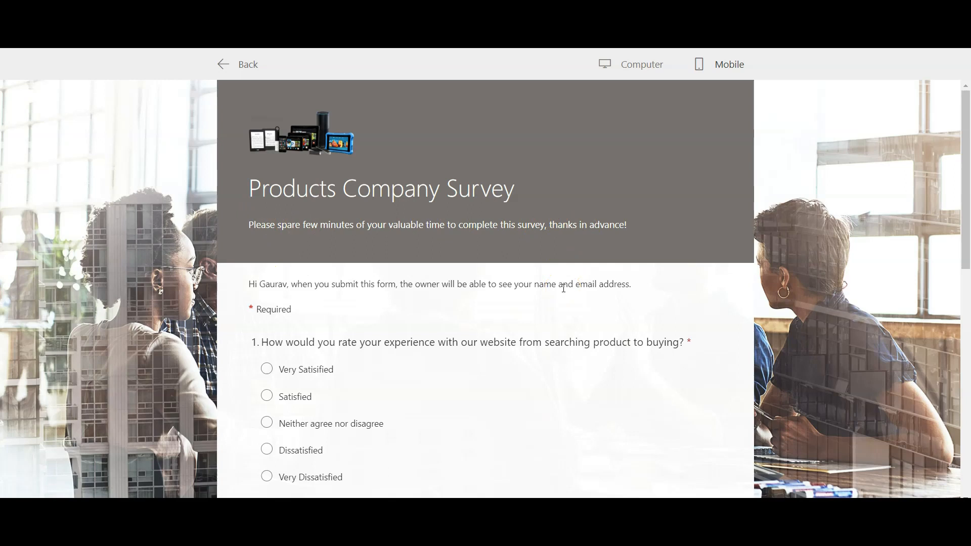
Review all four questions of the Products Company Survey in the computer preview, from the header down to the submit area
scroll(550, 311, "down", 2)
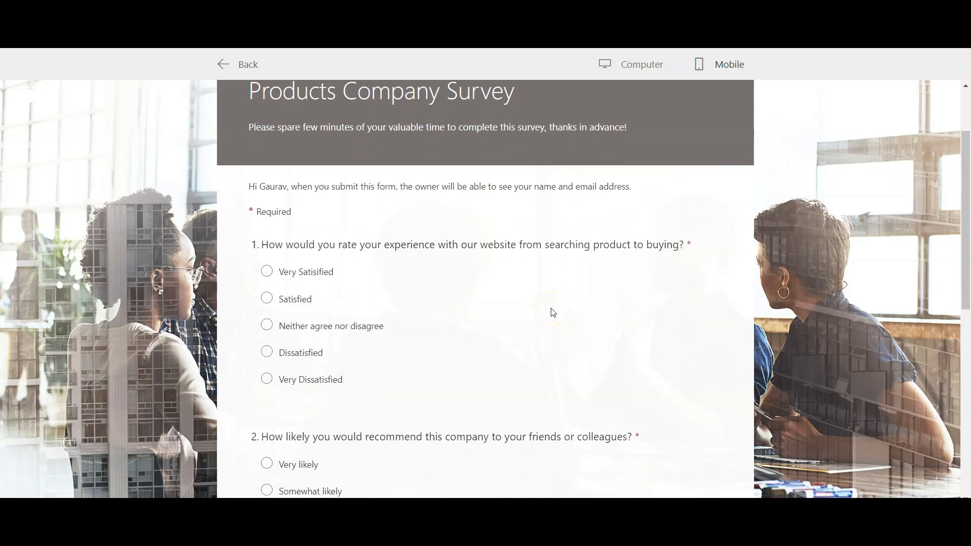
scroll(550, 312, "down", 2)
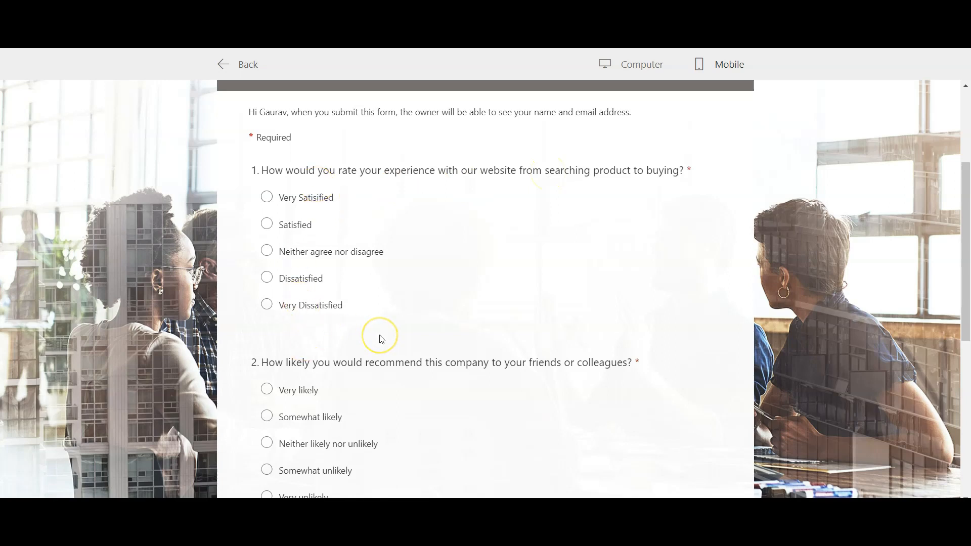
scroll(382, 338, "down", 1)
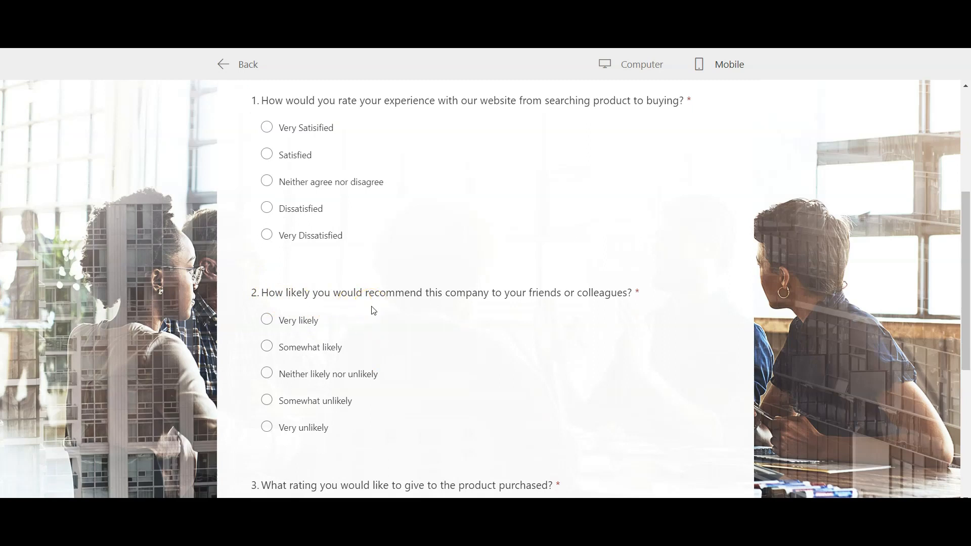
scroll(472, 337, "down", 2)
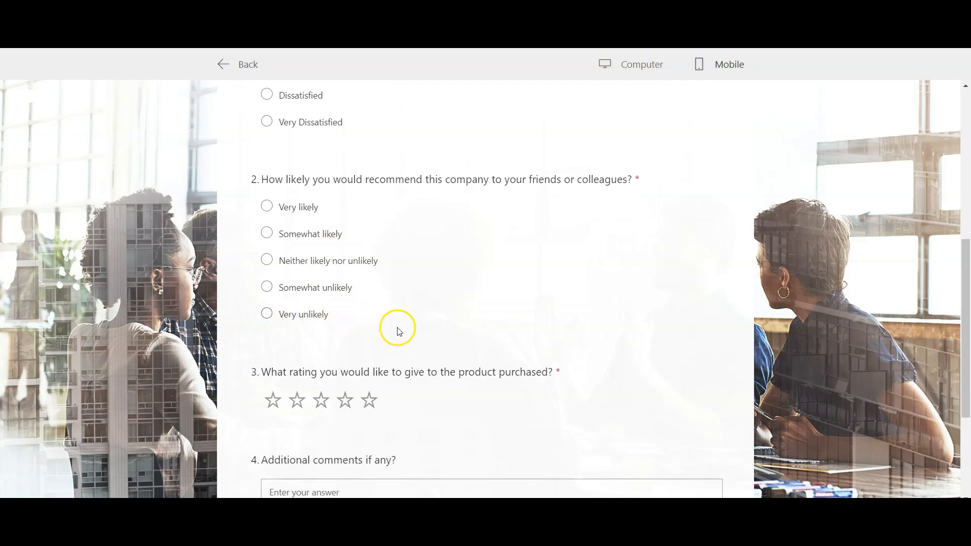
scroll(418, 336, "down", 3)
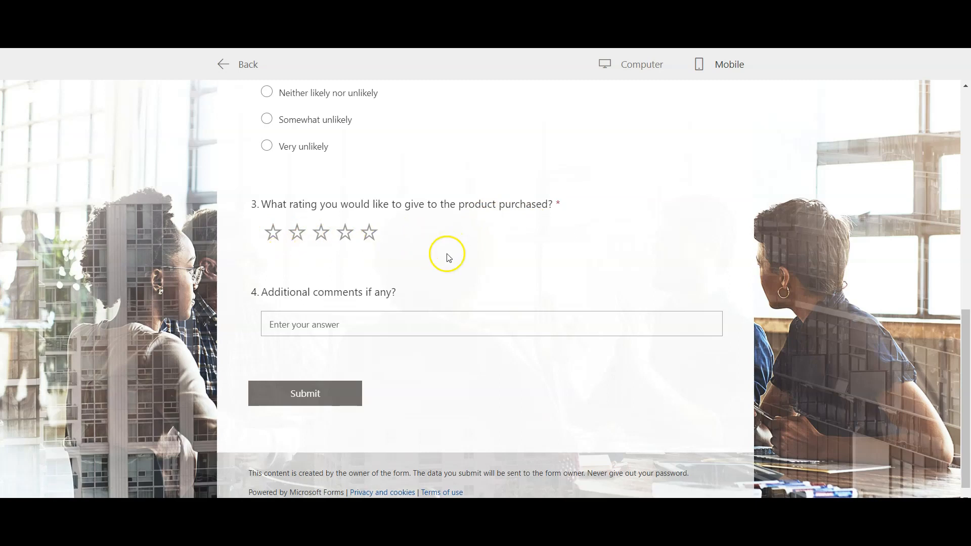
scroll(447, 257, "down", 1)
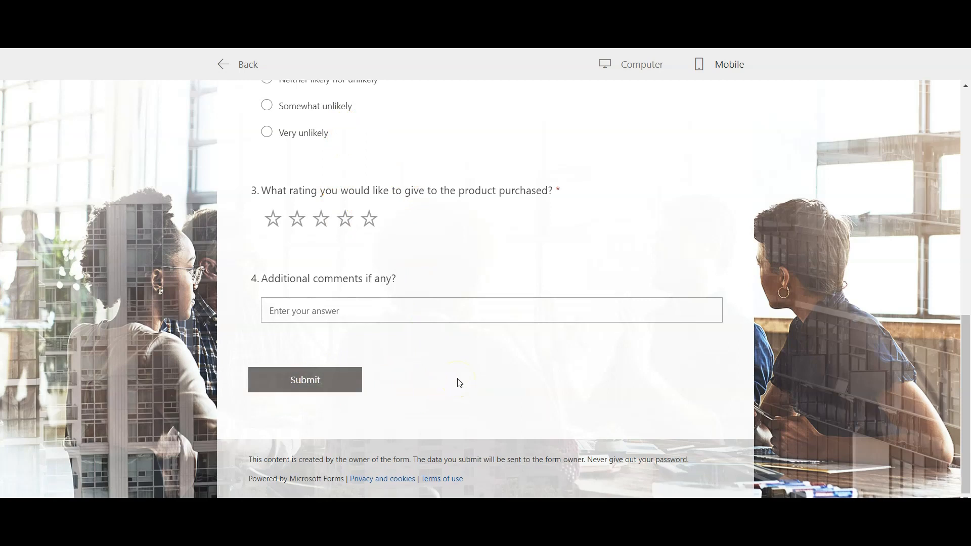
scroll(459, 383, "up", 10)
left_click(409, 247)
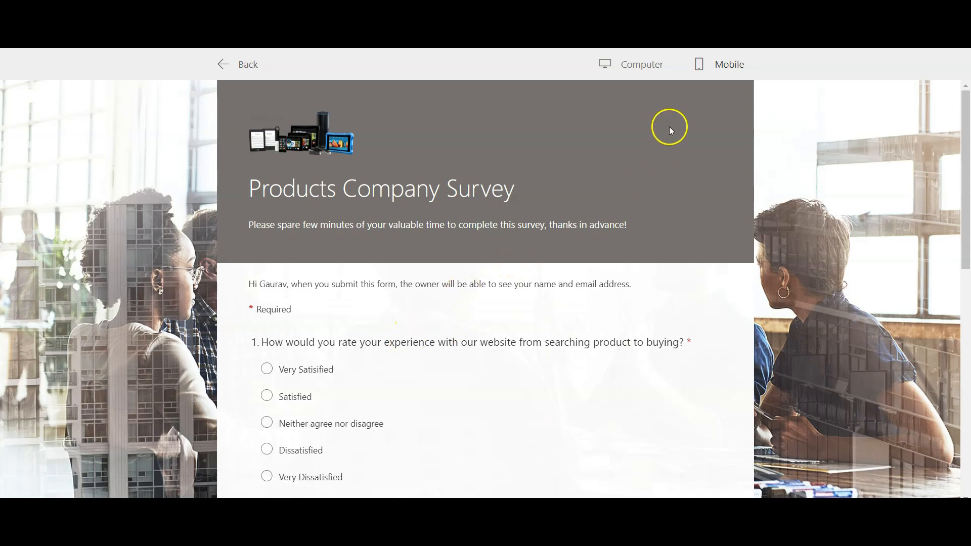
Switch the survey preview to the mobile layout and look through the whole form
left_click(730, 66)
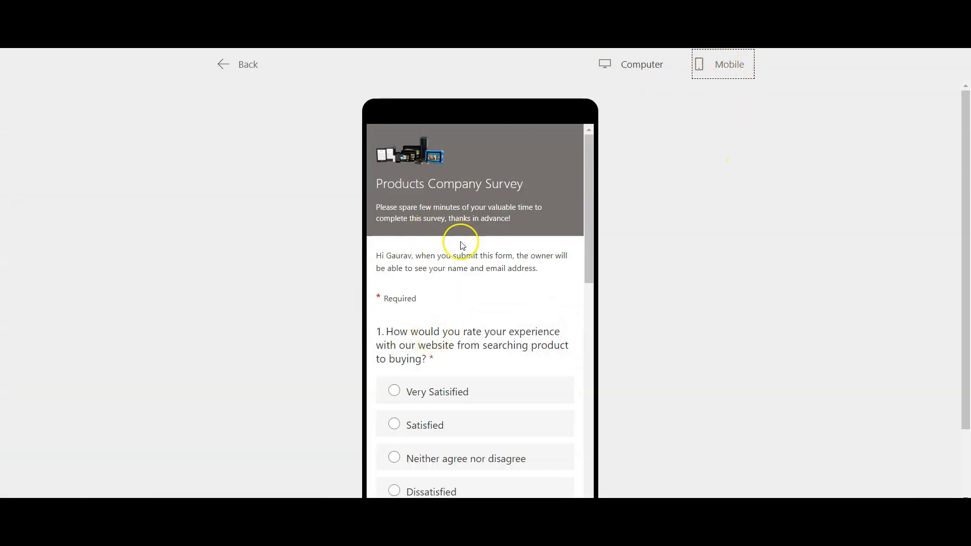
scroll(468, 314, "down", 5)
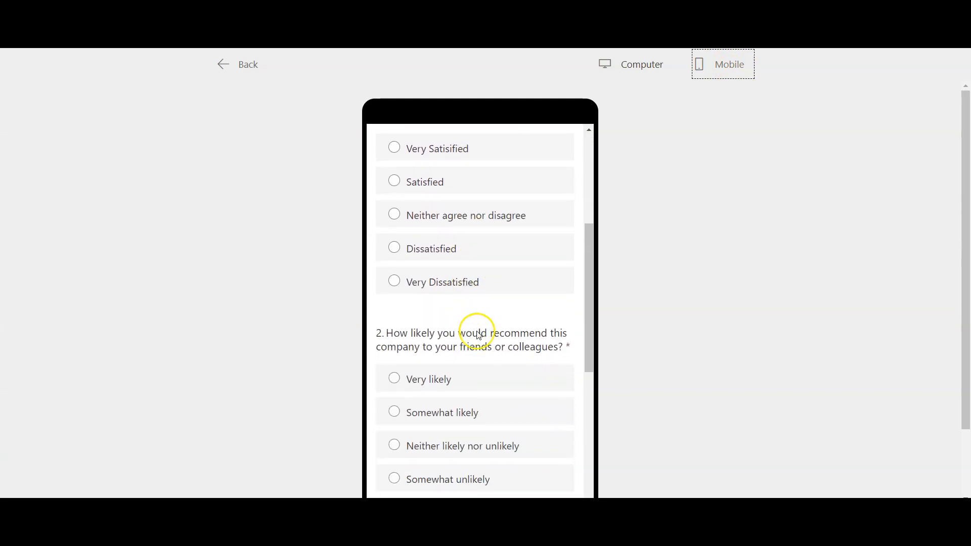
scroll(480, 351, "down", 8)
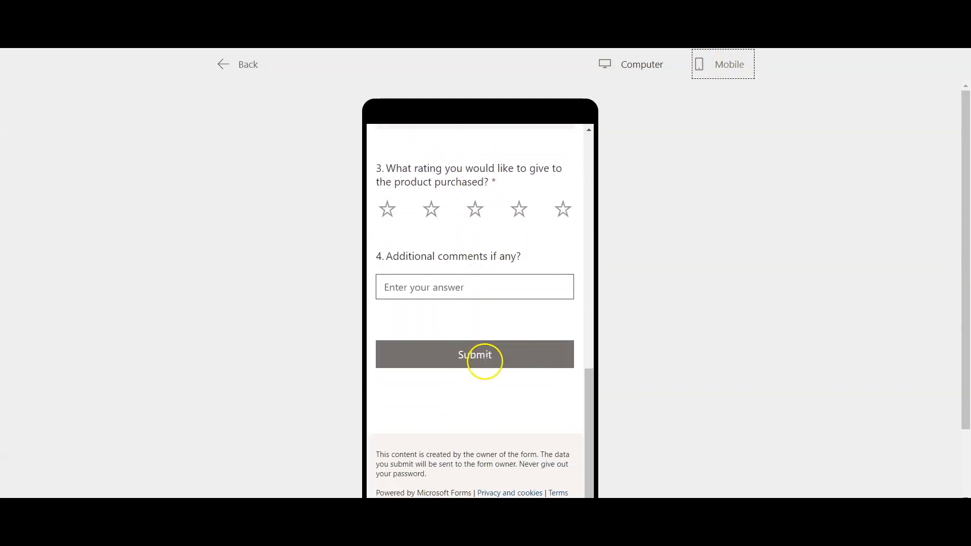
scroll(475, 375, "up", 13)
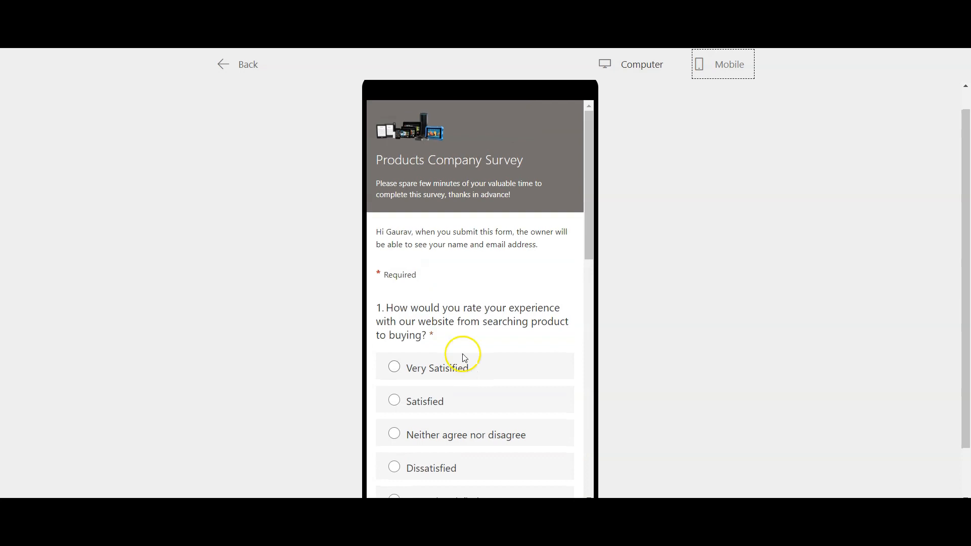
scroll(644, 151, "up", 1)
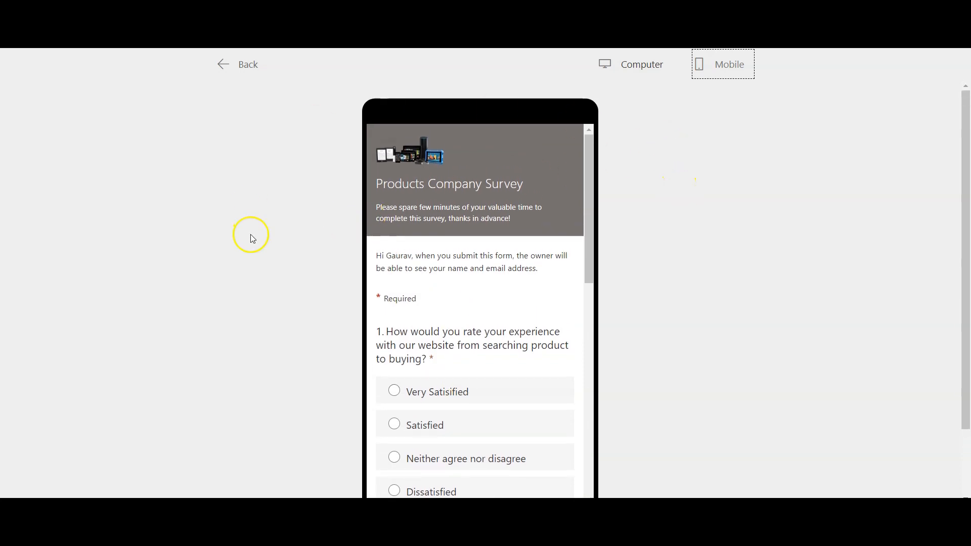
Leave the preview, create a new blank form from the forms list and open its title and description for editing
left_click(225, 68)
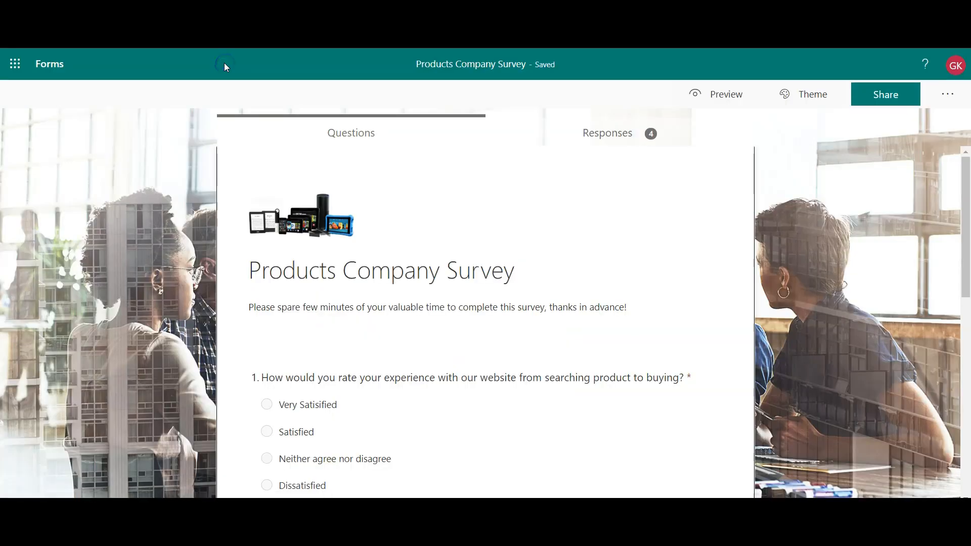
left_click(45, 68)
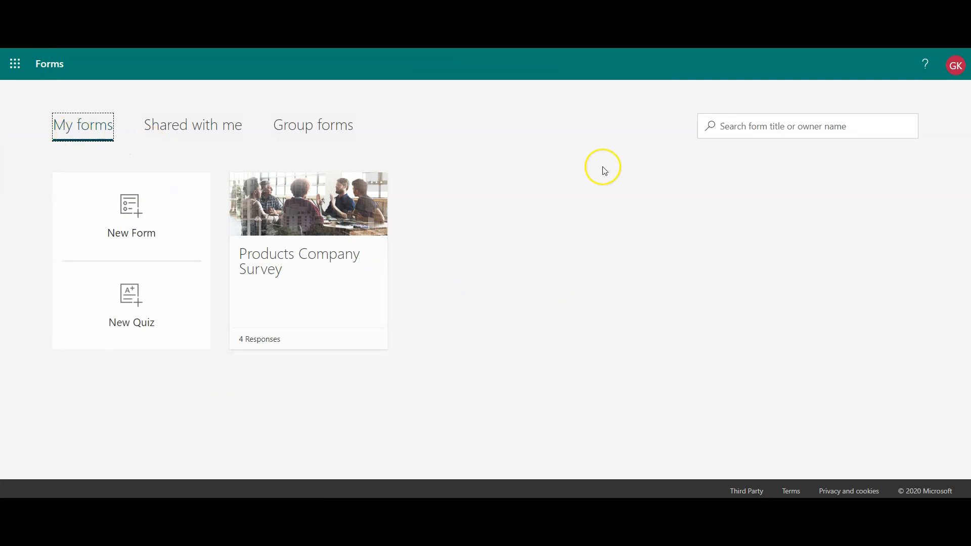
left_click(130, 209)
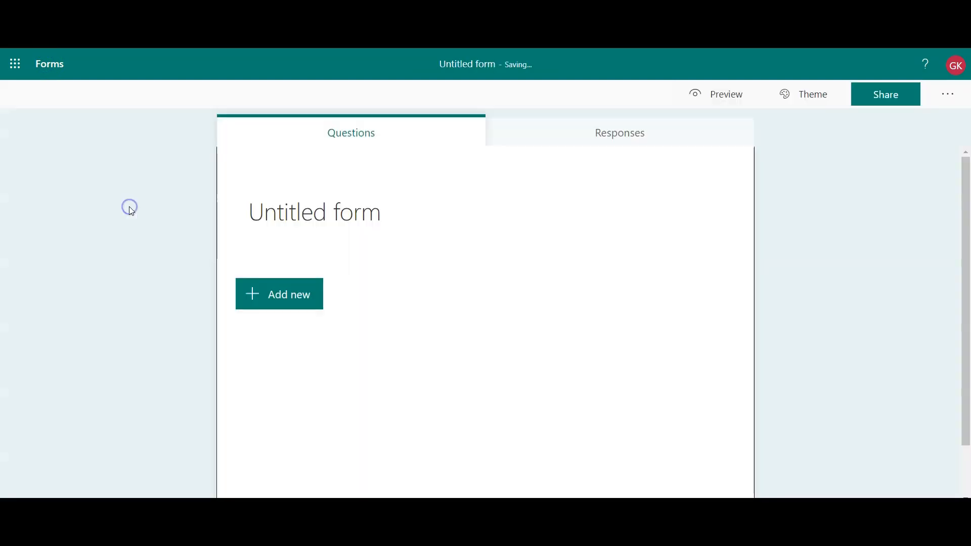
left_click(348, 214)
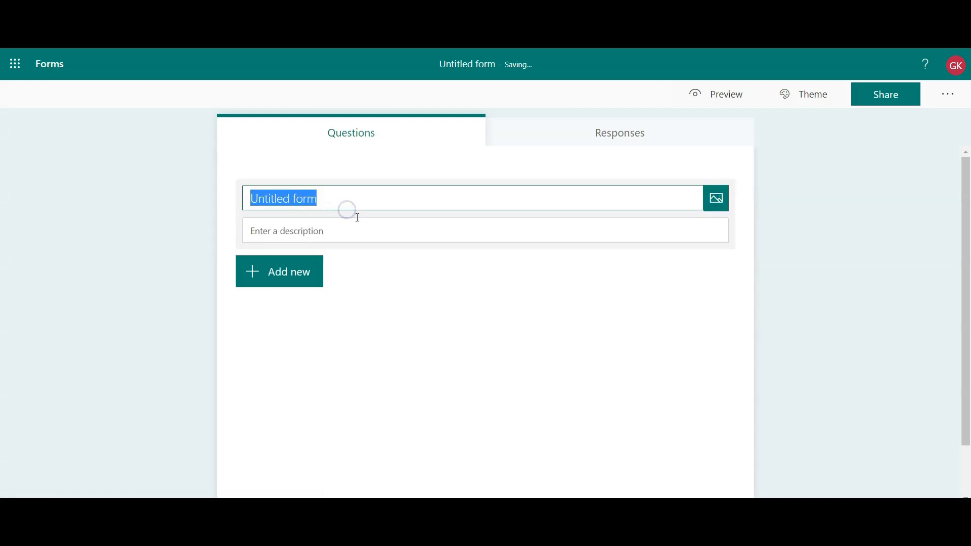
left_click(289, 230)
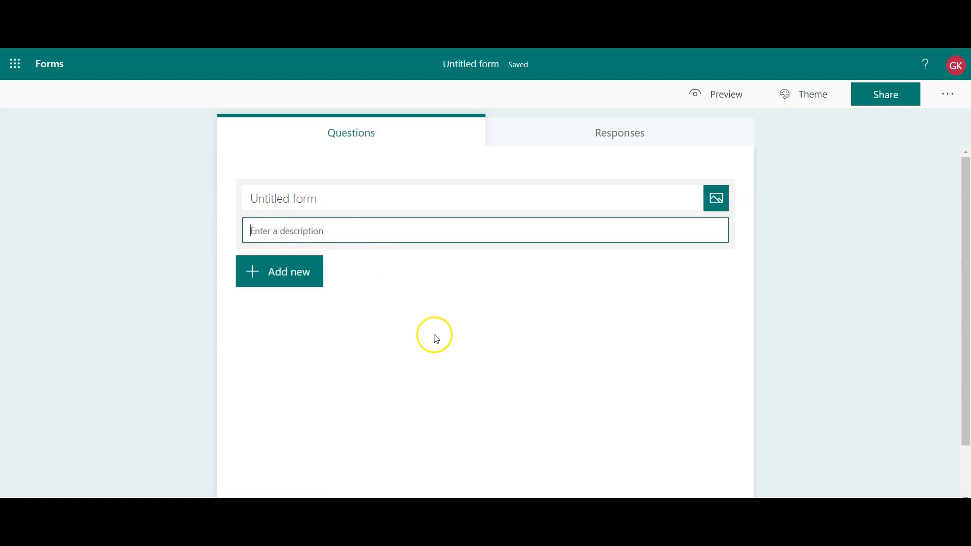
Add a Choice question to the untitled form
left_click(276, 273)
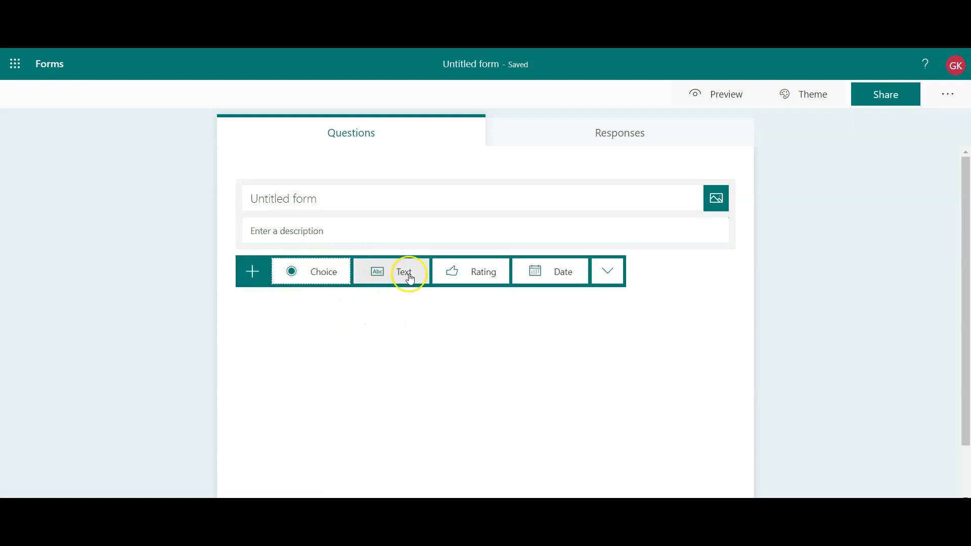
left_click(319, 278)
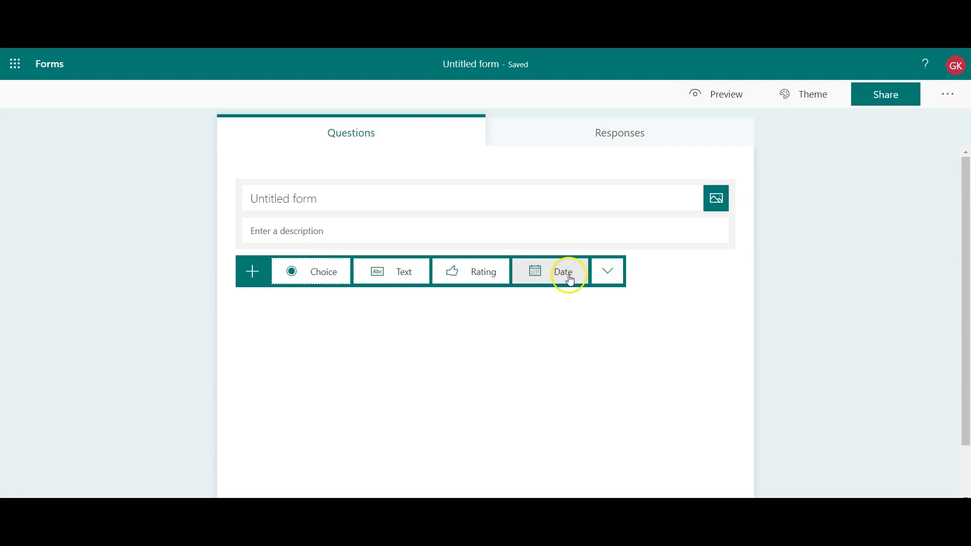
left_click(317, 270)
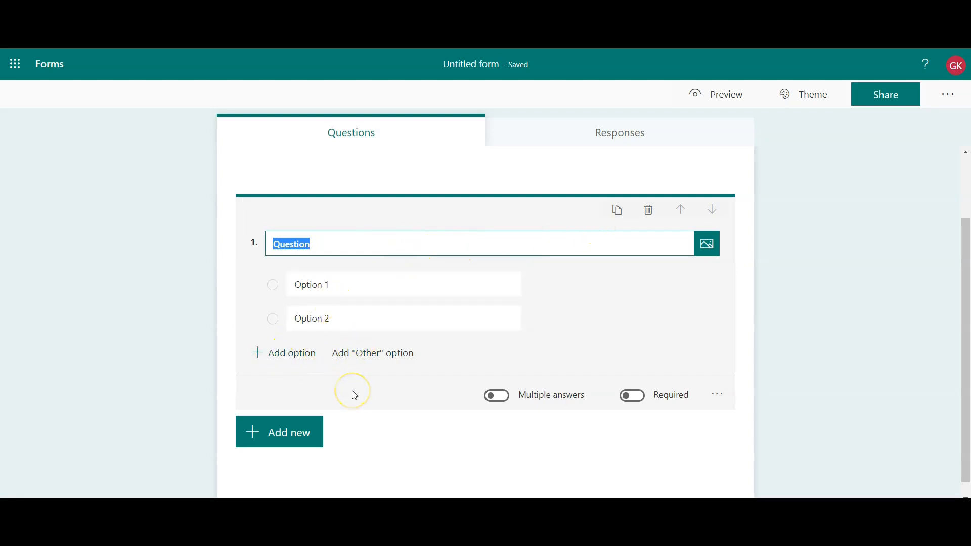
scroll(153, 306, "up", 2)
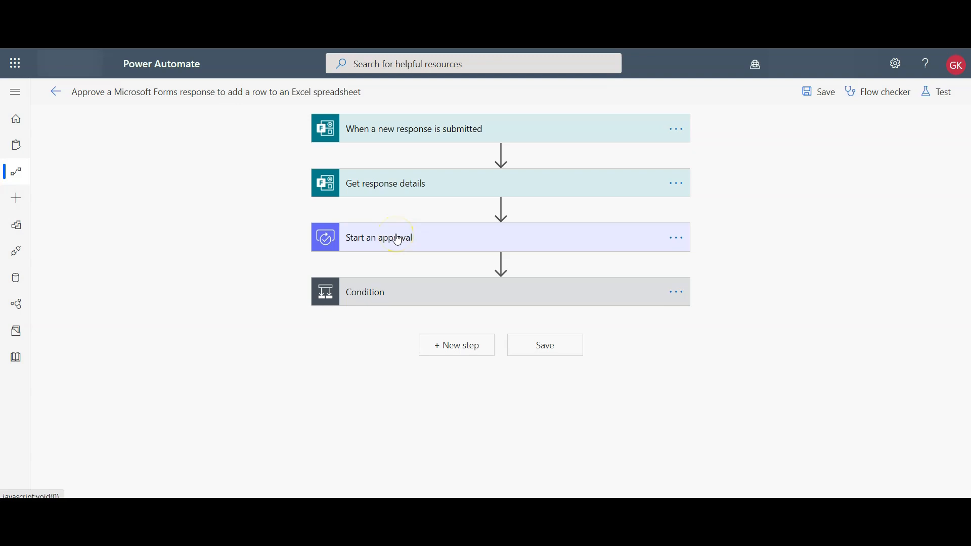
Examine the If yes and If no branches of the Power Automate flow's Condition and the SurveyFeedback.xlsx workbook in OneDrive
left_click(398, 300)
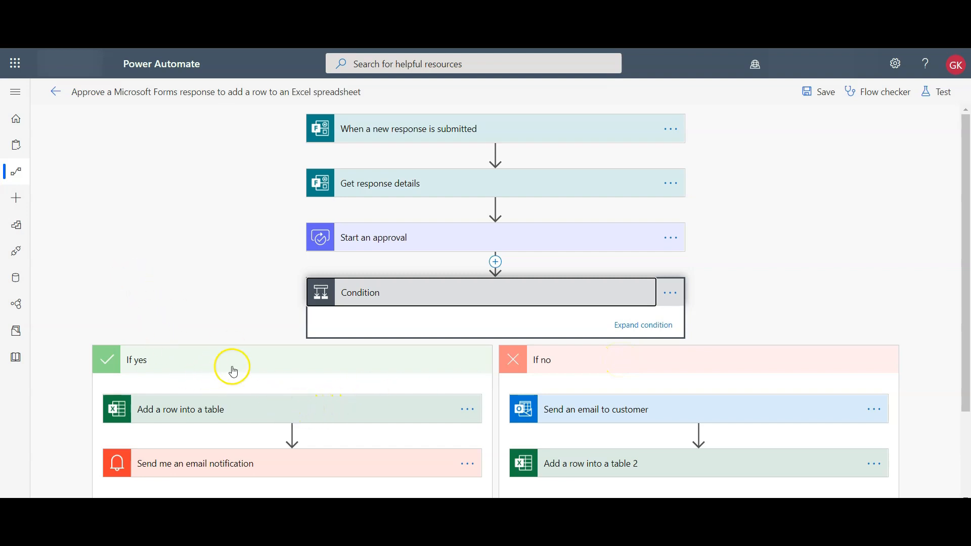
scroll(229, 373, "down", 2)
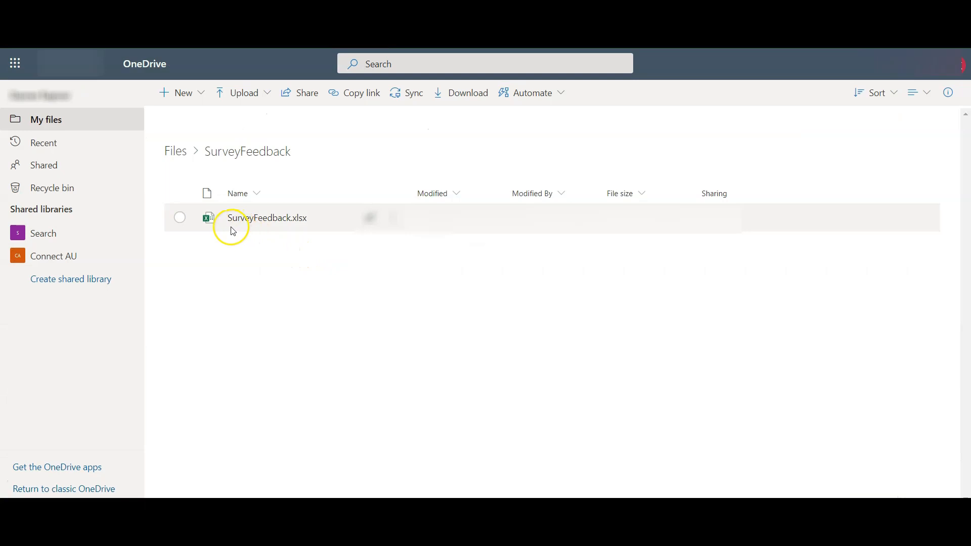
left_click(277, 223)
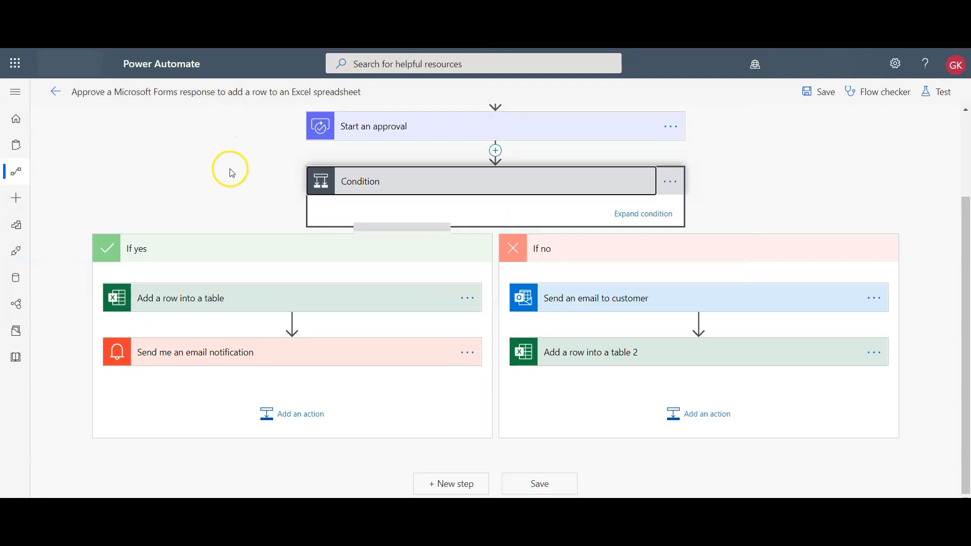
scroll(226, 169, "up", 3)
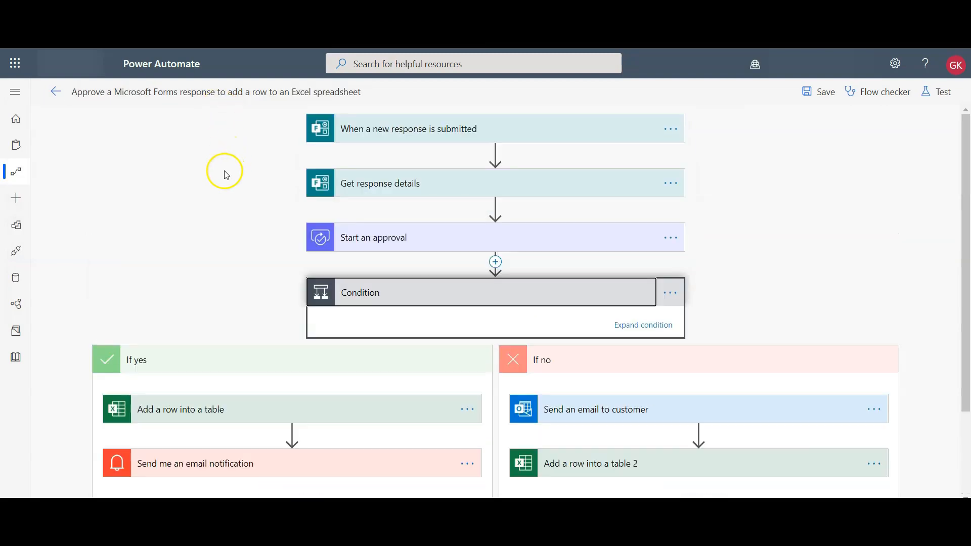
left_click(244, 363)
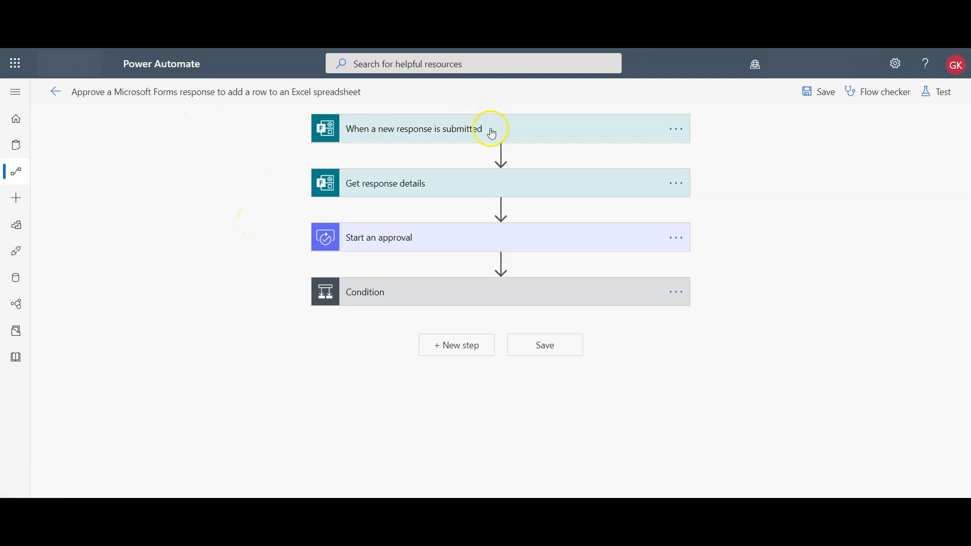
Examine the Form Id choices and the operation description of the "When a new response is submitted" trigger, leaving the trigger collapsed
left_click(461, 132)
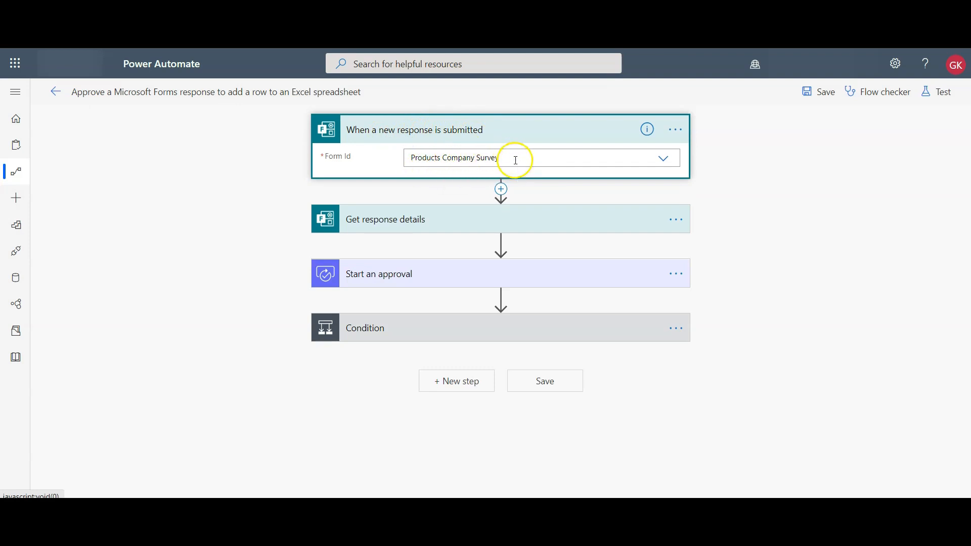
left_click(663, 161)
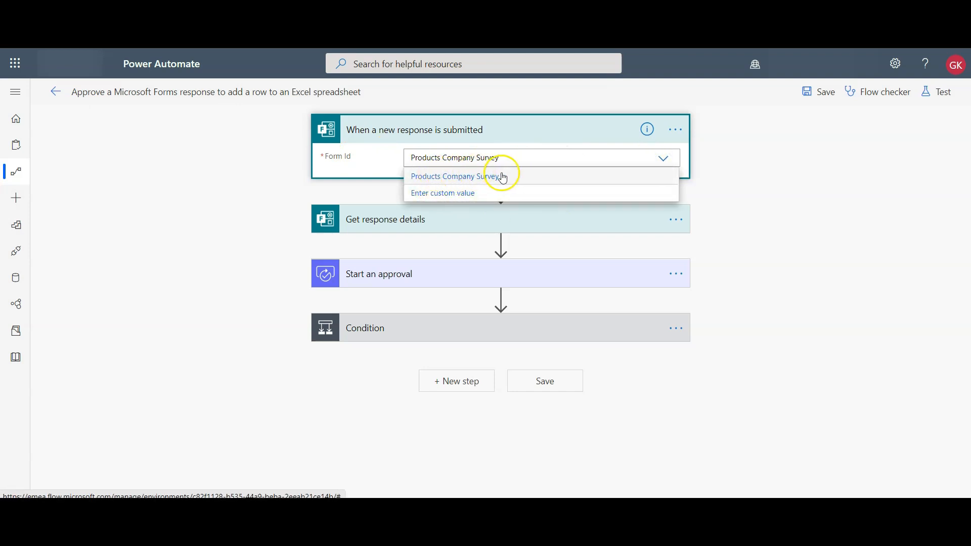
left_click(373, 166)
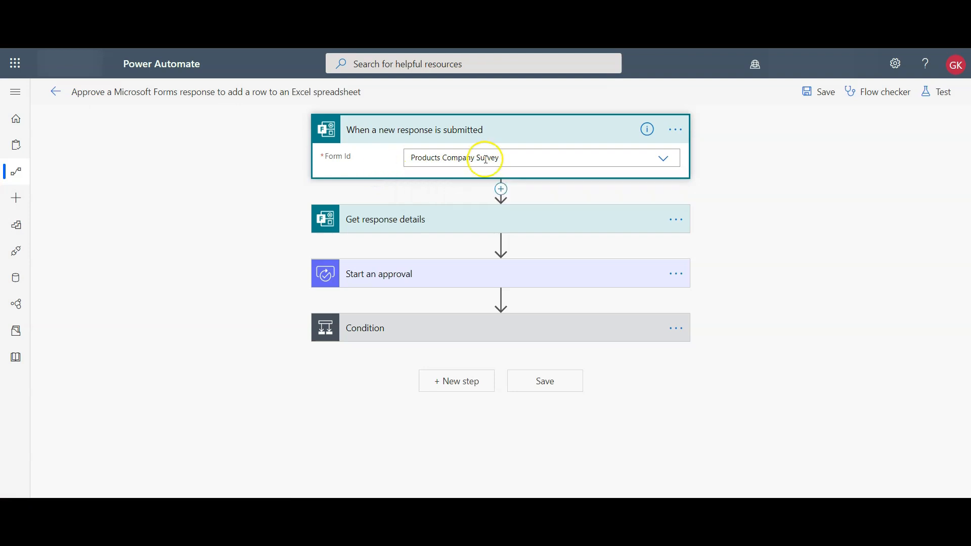
left_click(420, 133)
left_click(420, 133)
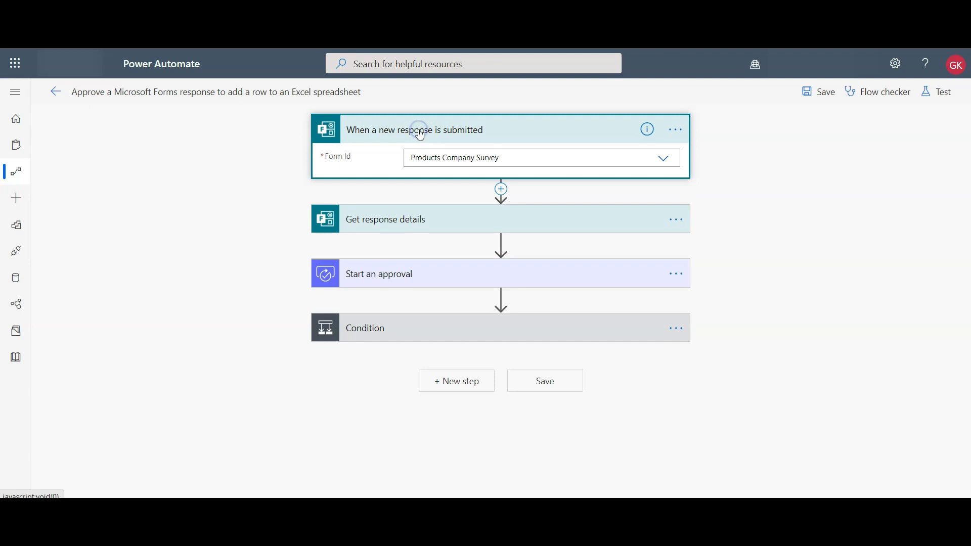
left_click(648, 131)
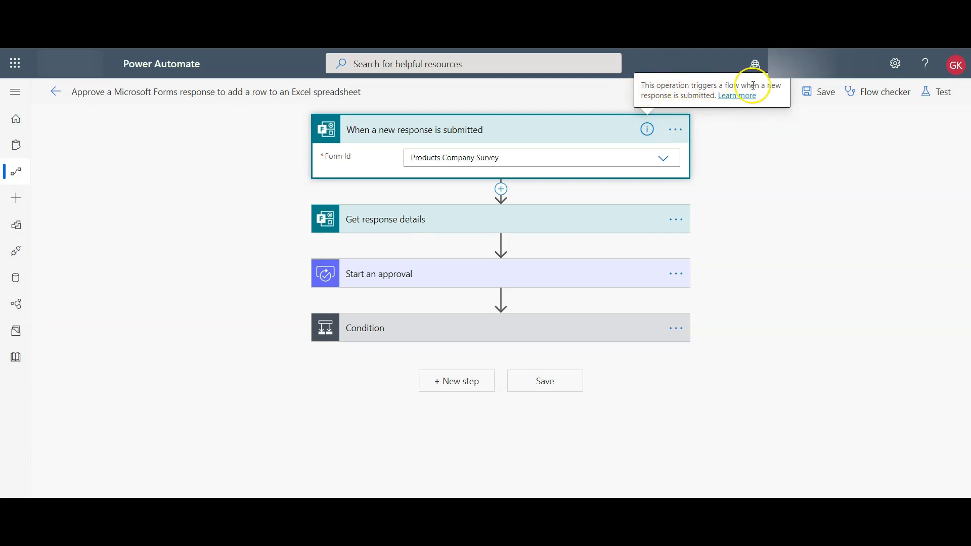
left_click(478, 131)
Examine the Form Id and the dynamic content available for the Response Id in the Get response details action, then collapse it
left_click(419, 183)
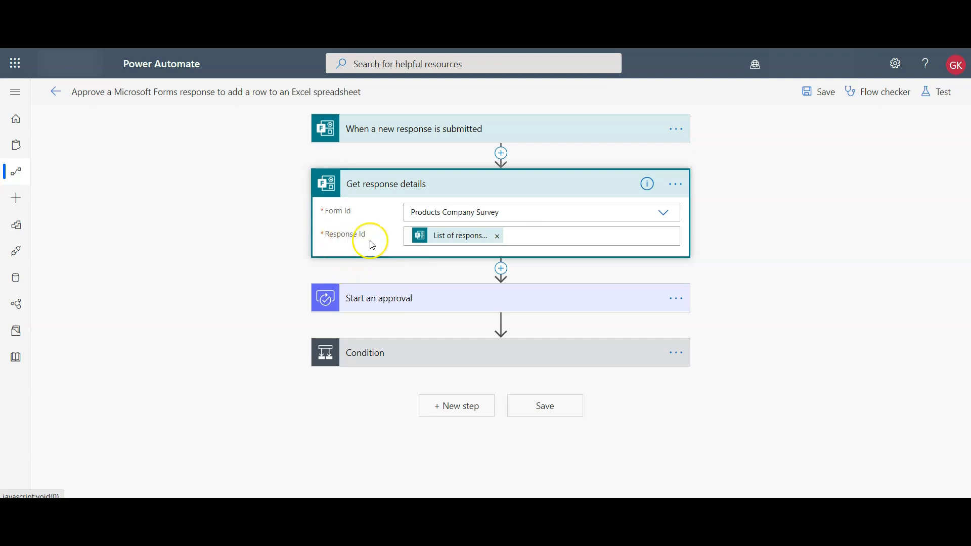
left_click(539, 239)
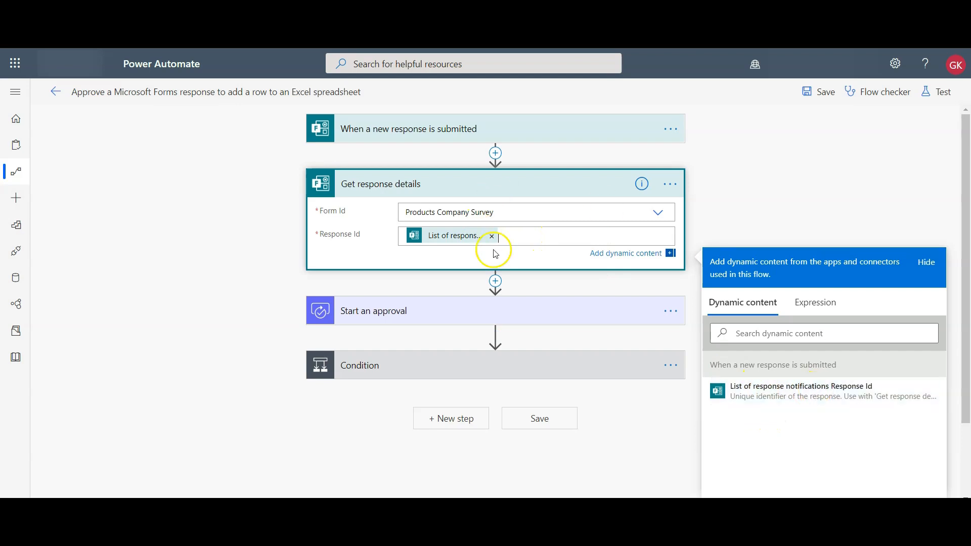
left_click(499, 181)
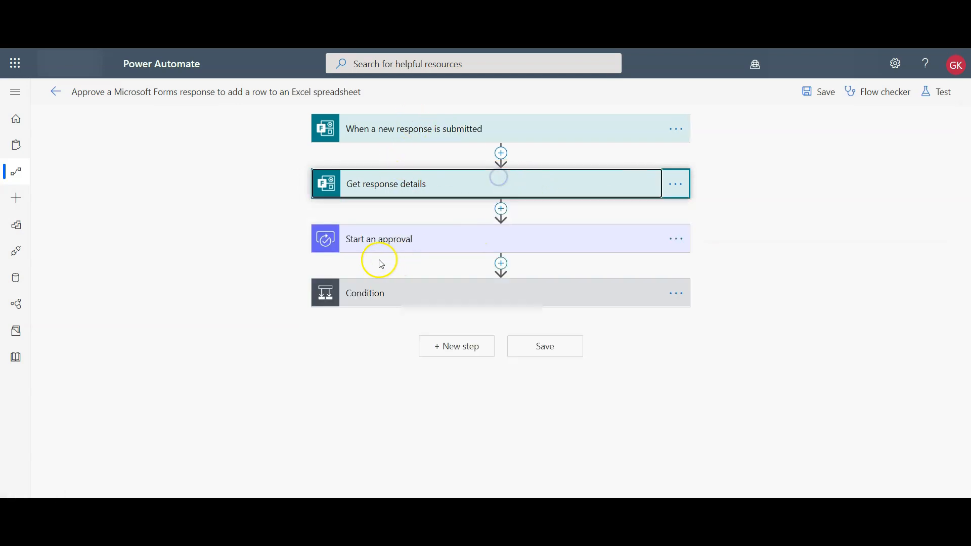
Examine the Start an approval action's settings and the available Approval type choices, then collapse the action
left_click(399, 233)
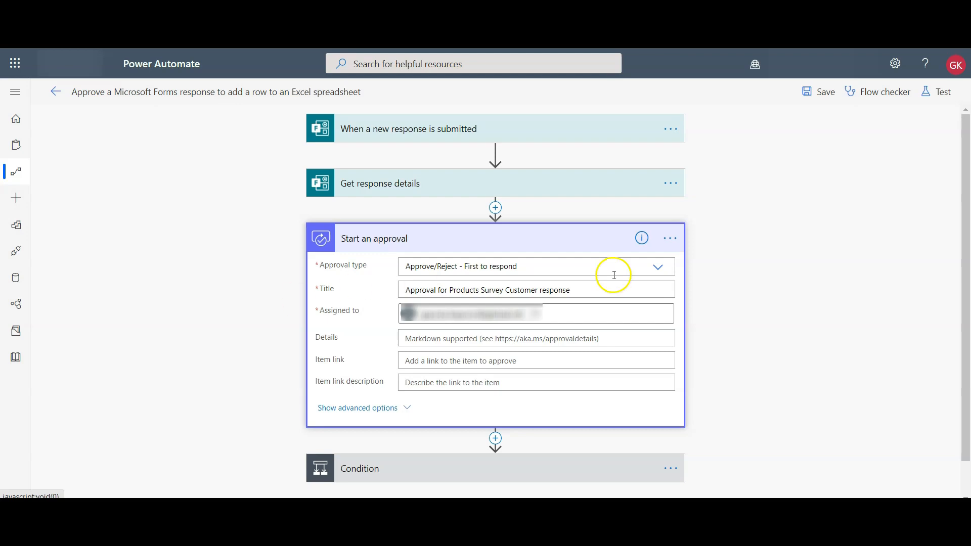
left_click(658, 268)
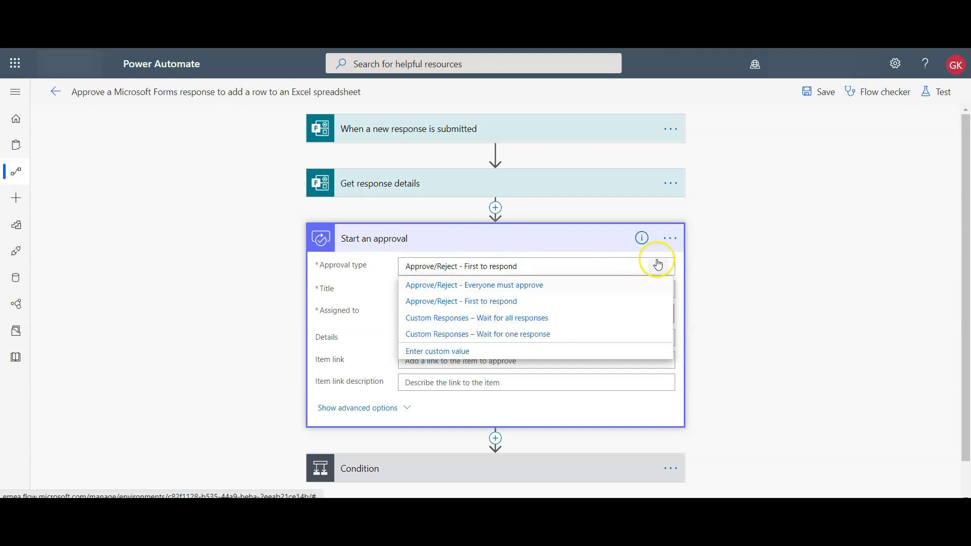
left_click(659, 266)
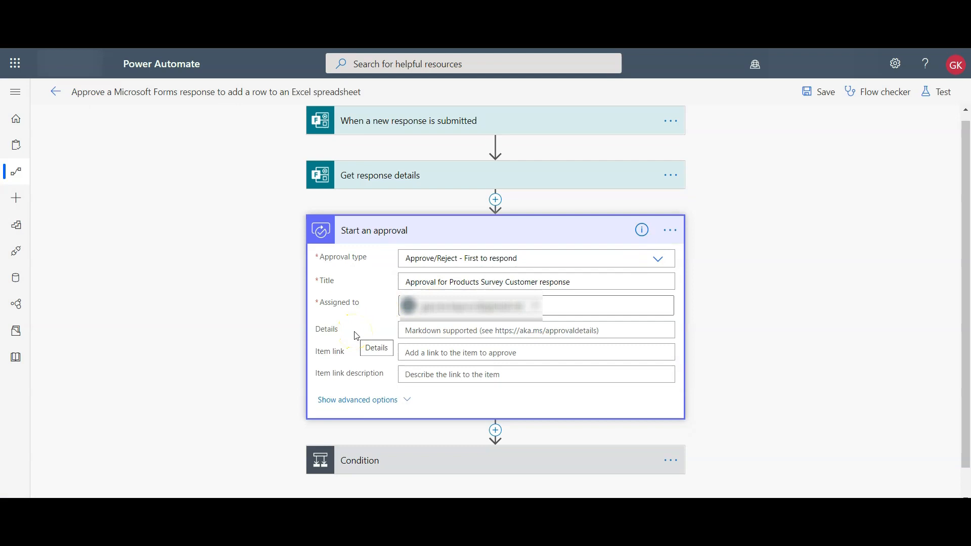
left_click(430, 233)
Expand the Condition to examine its approval response criterion and the If yes and If no branches
left_click(440, 292)
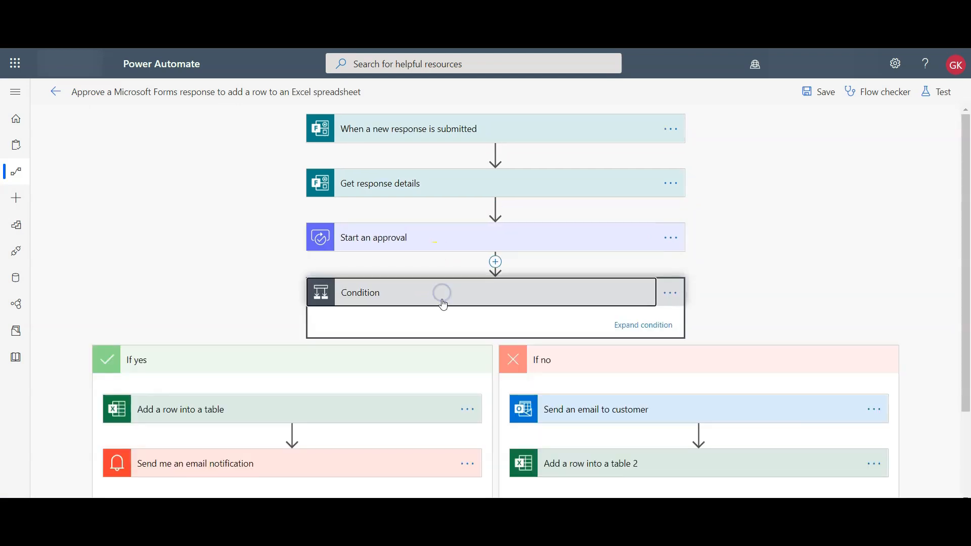
left_click(645, 326)
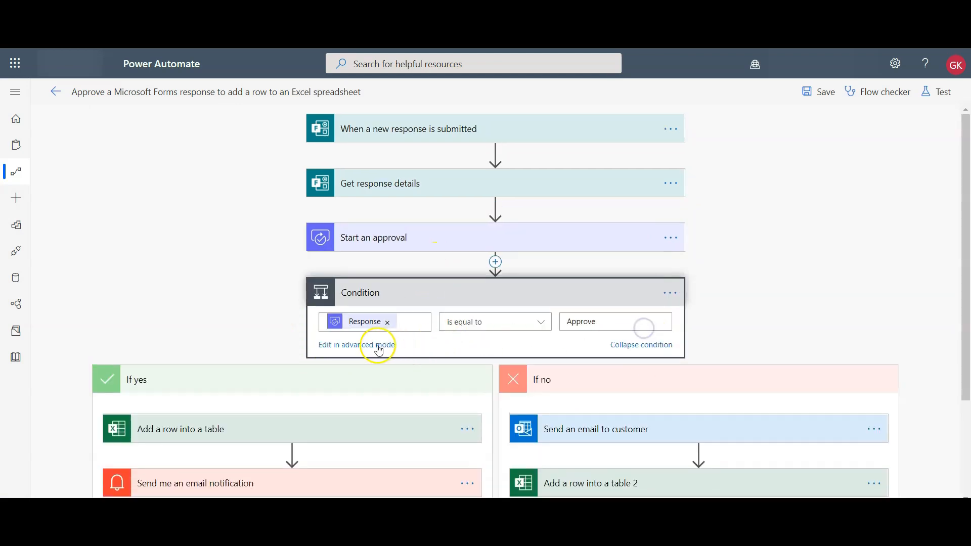
scroll(228, 337, "down", 1)
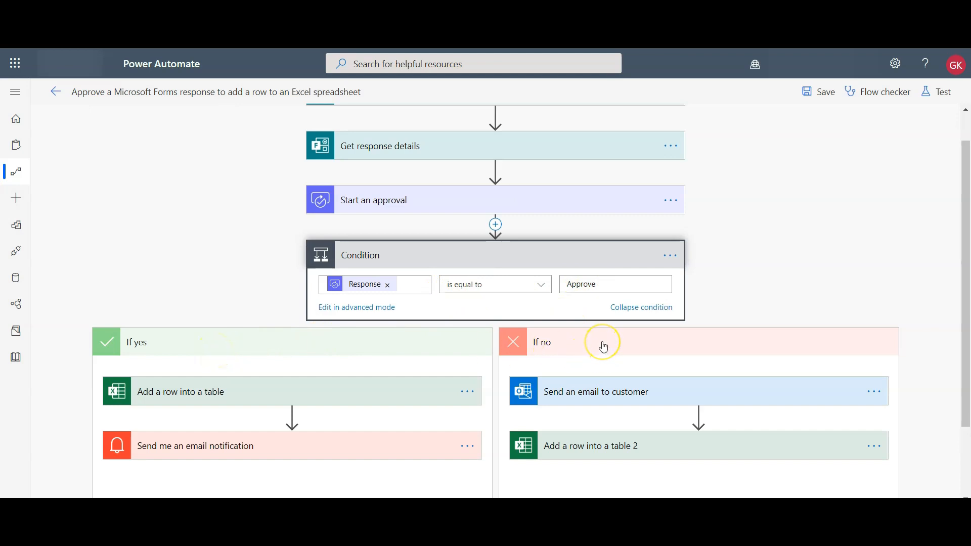
left_click(501, 256)
left_click(423, 292)
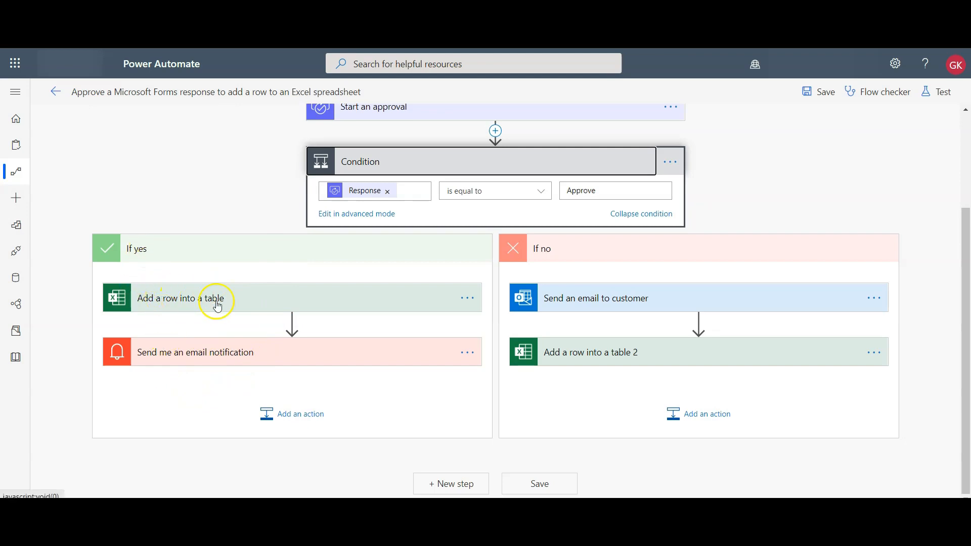
Examine the operation description and the file, table and column mappings of Add a row into a table in the If yes branch
left_click(236, 299)
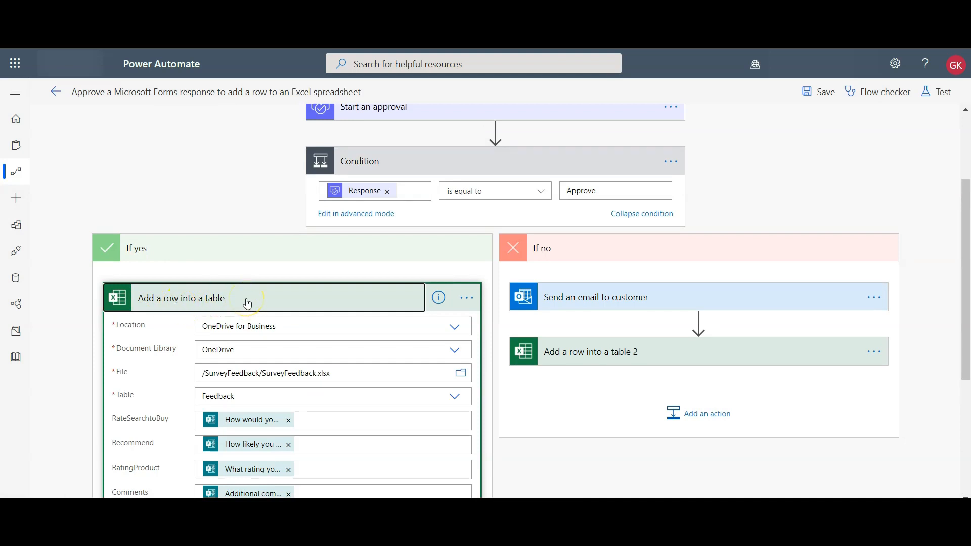
left_click(438, 299)
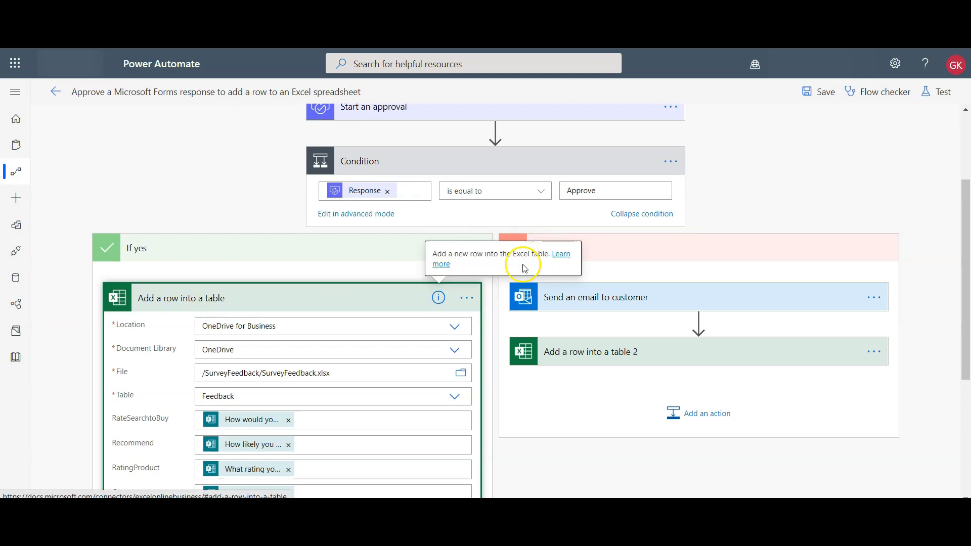
left_click(438, 298)
scroll(158, 354, "down", 2)
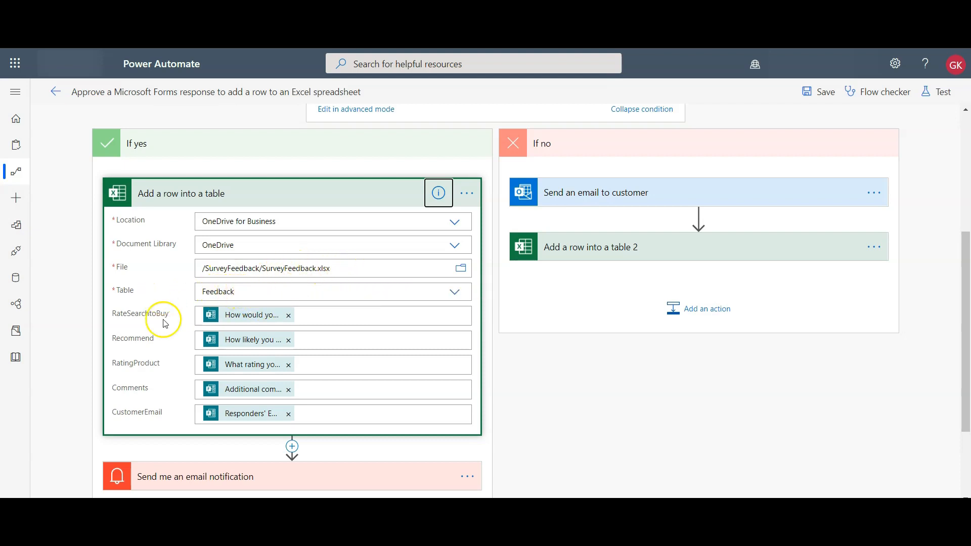
scroll(161, 326, "down", 3)
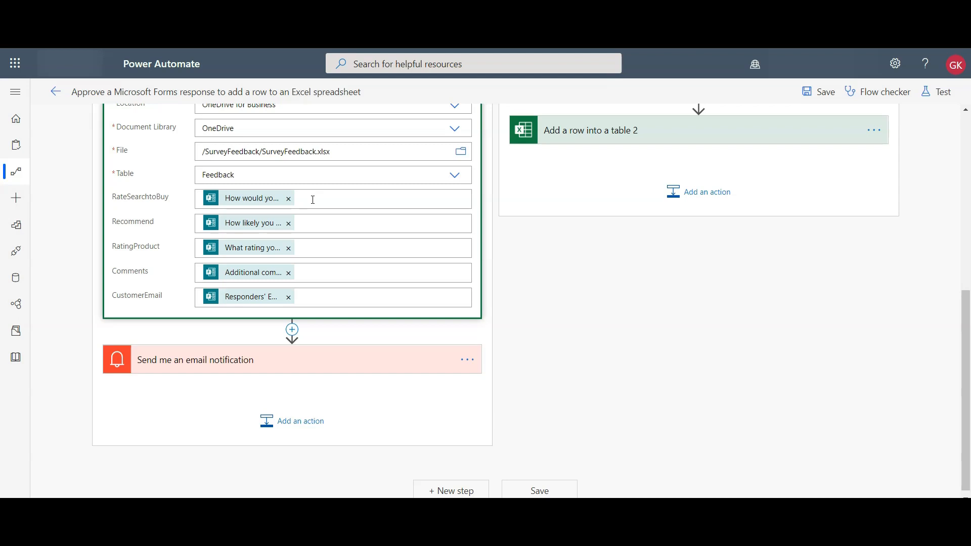
Compare the RateSearchtoBuy mapping with the Excel table's columns and the available dynamic content, then collapse Add a row into a table
mouse_move(111, 197)
left_mouse_down()
mouse_move(160, 196)
mouse_move(113, 200)
left_mouse_up()
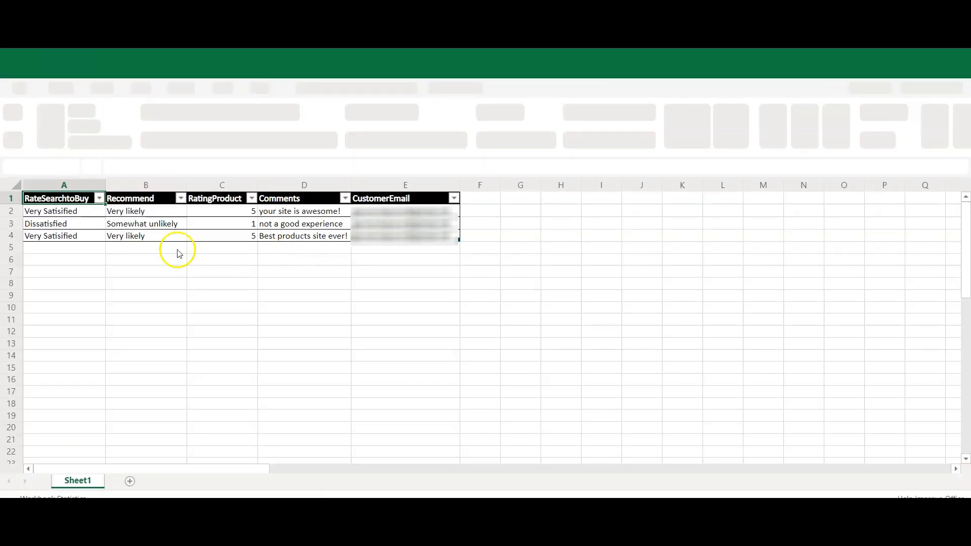
left_click(47, 201)
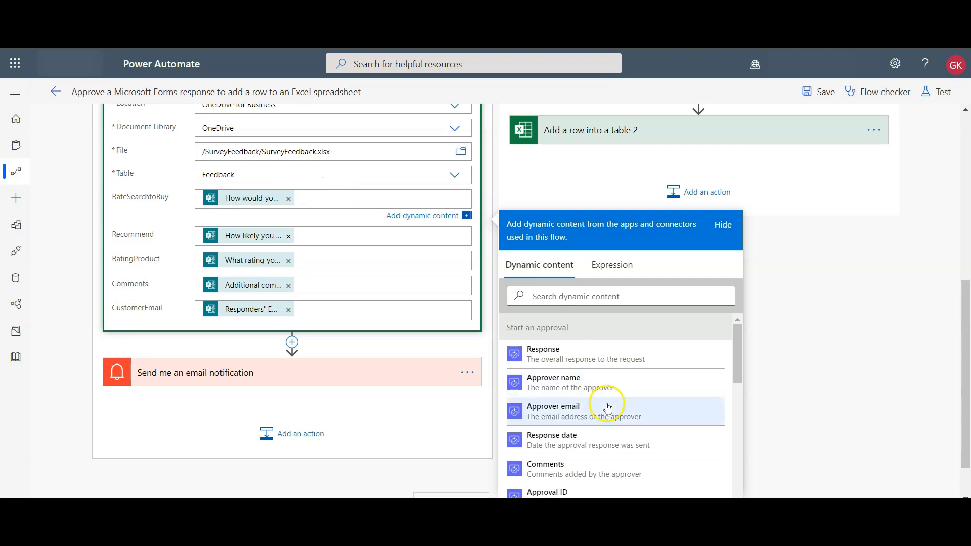
scroll(607, 404, "down", 6)
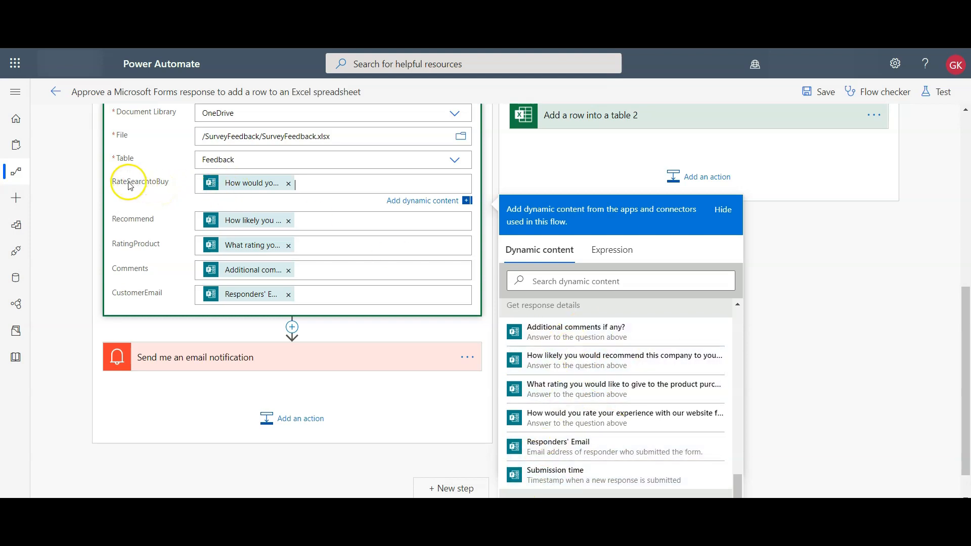
left_click(175, 184)
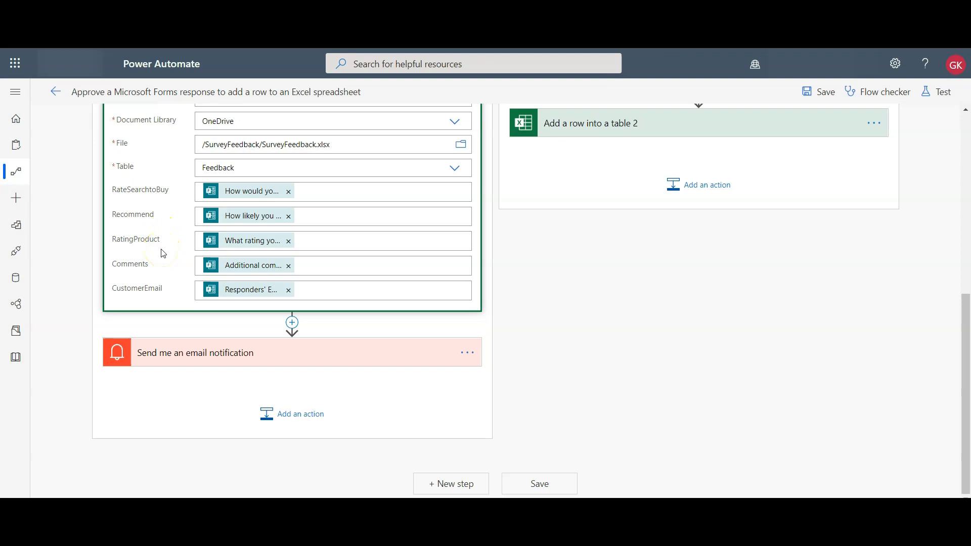
scroll(164, 253, "up", 4)
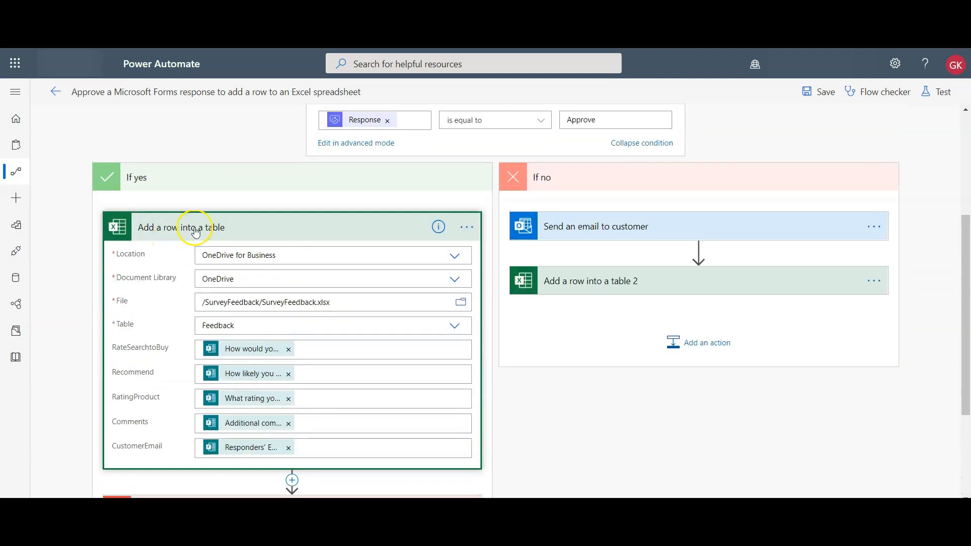
left_click(253, 229)
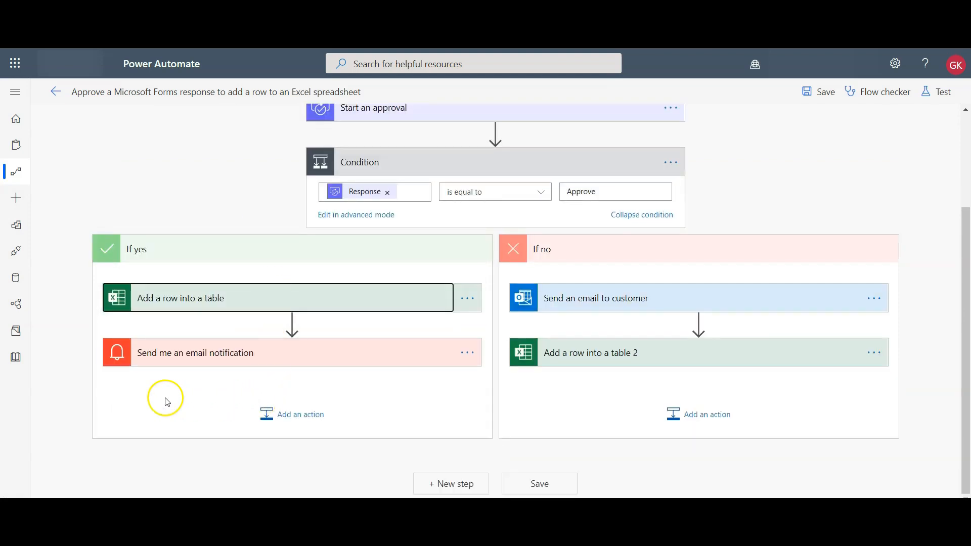
Examine the Subject and Body dynamic content of the Send me an email notification action, then collapse it
left_click(249, 353)
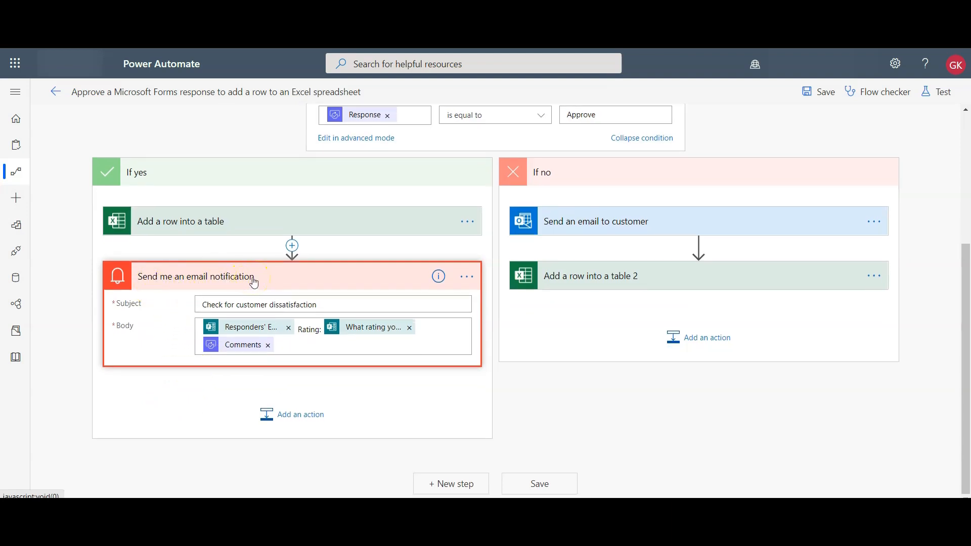
scroll(245, 271, "up", 1)
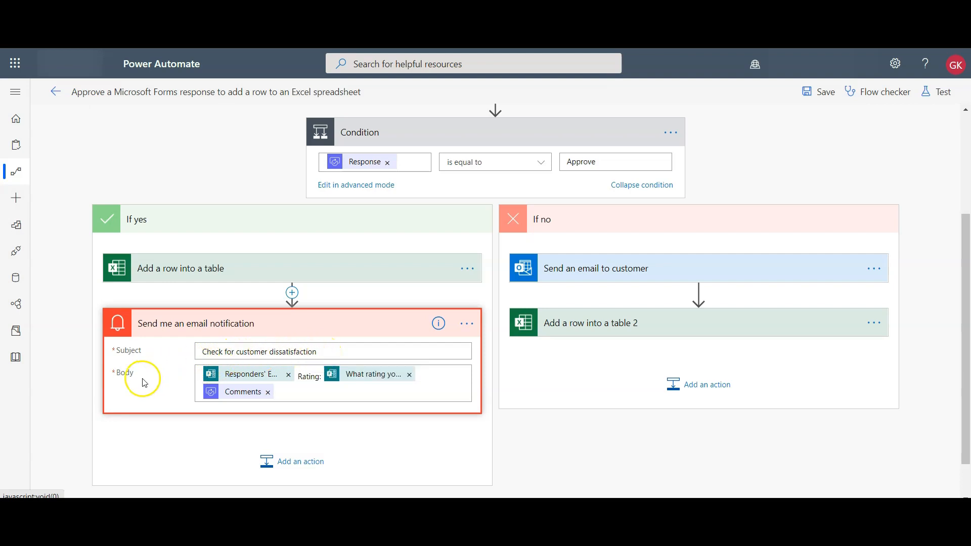
scroll(157, 379, "down", 1)
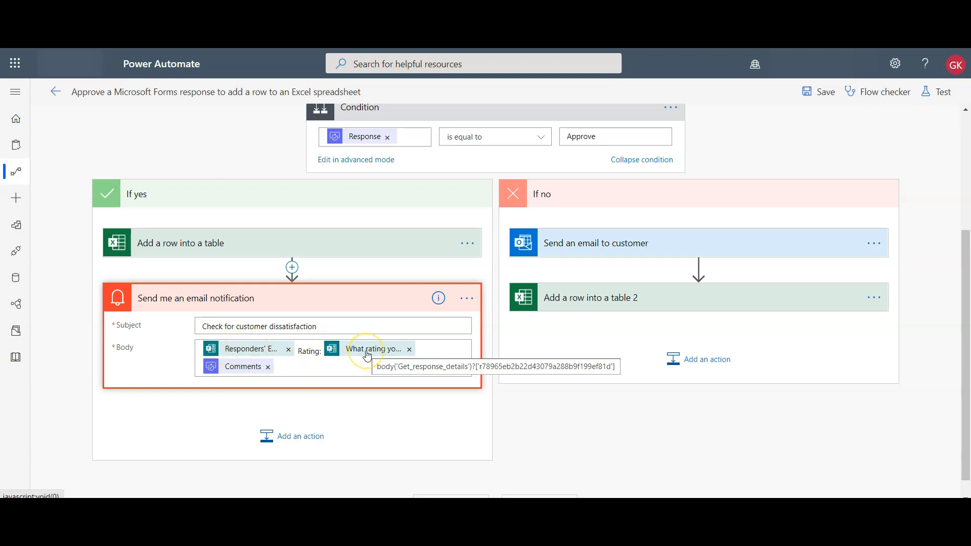
left_click(243, 370)
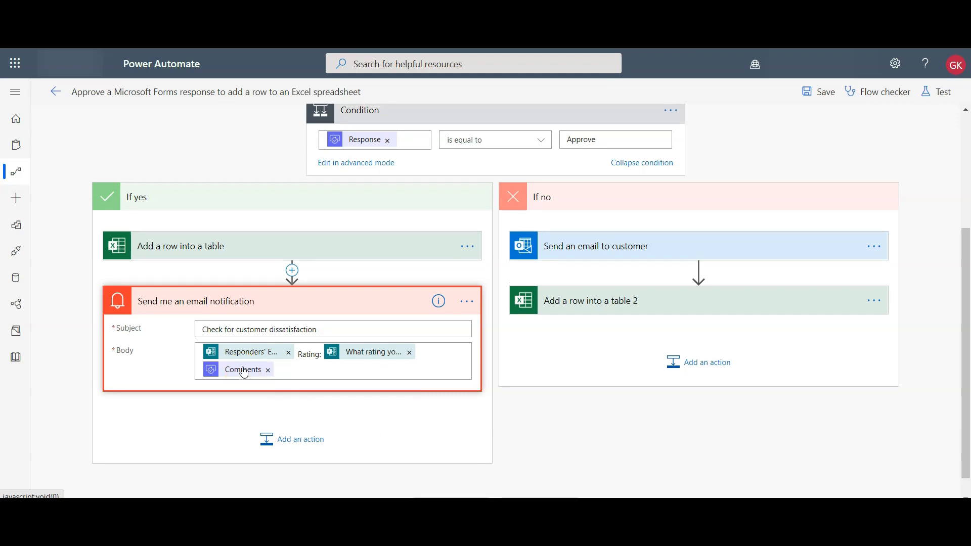
scroll(243, 372, "up", 2)
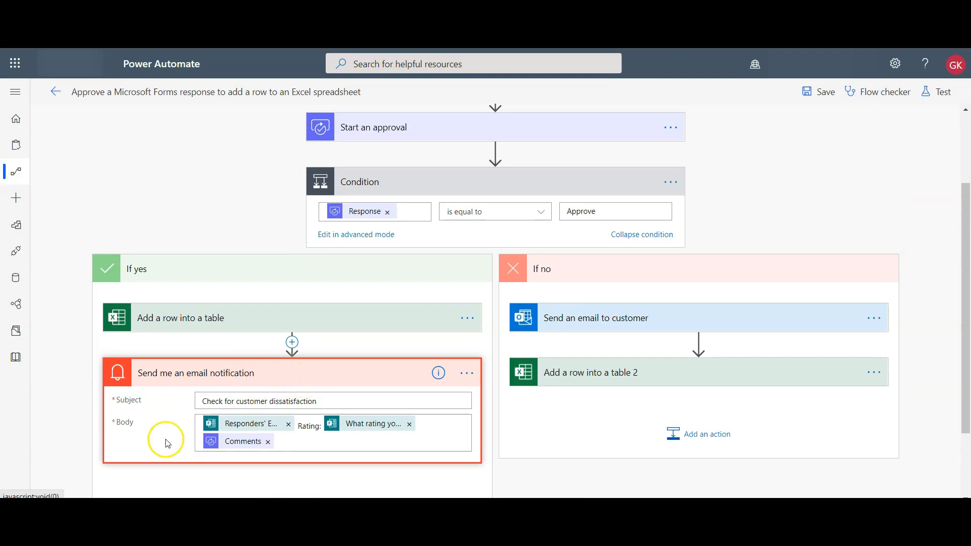
scroll(167, 436, "down", 2)
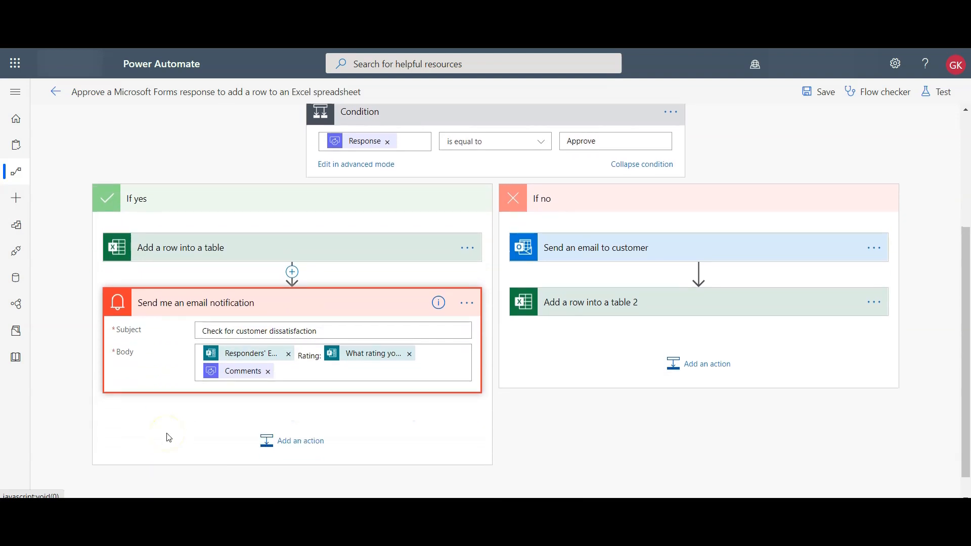
left_click(295, 305)
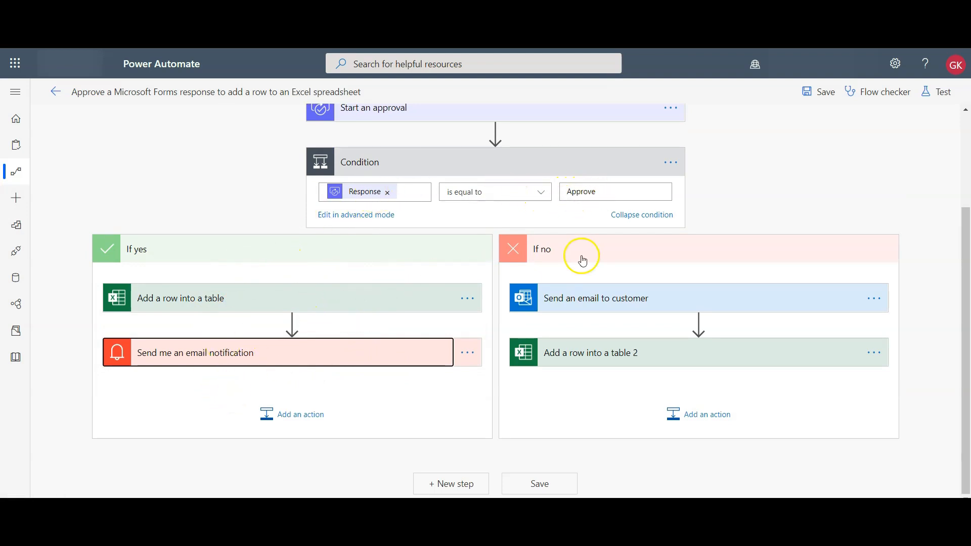
Examine the Send an email to customer fields and the Add a row into a table 2 mappings in the If no branch
left_click(577, 298)
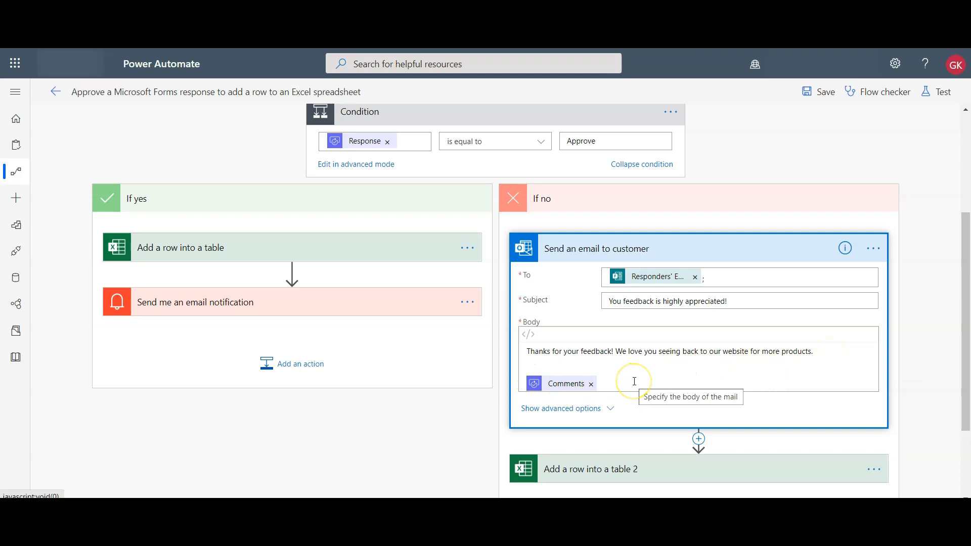
left_click(623, 249)
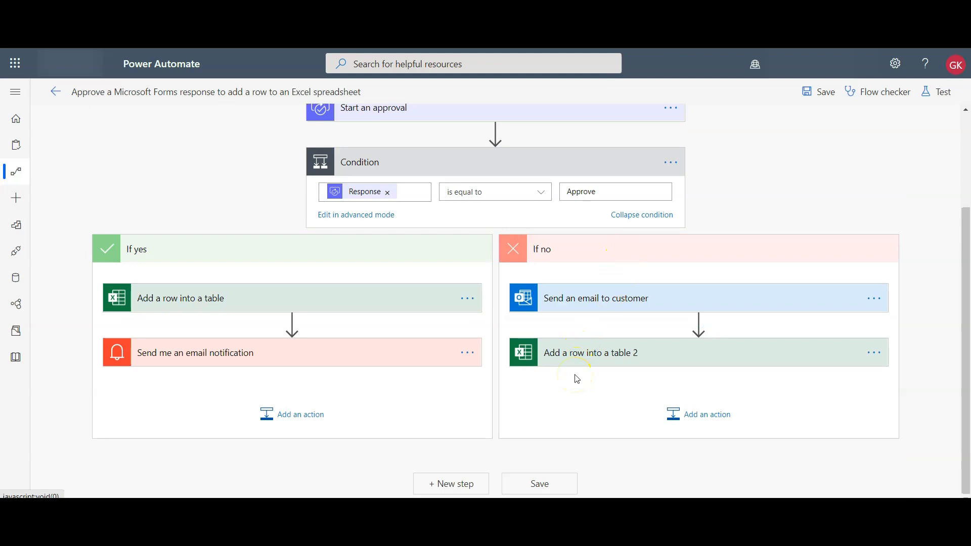
scroll(639, 334, "up", 1)
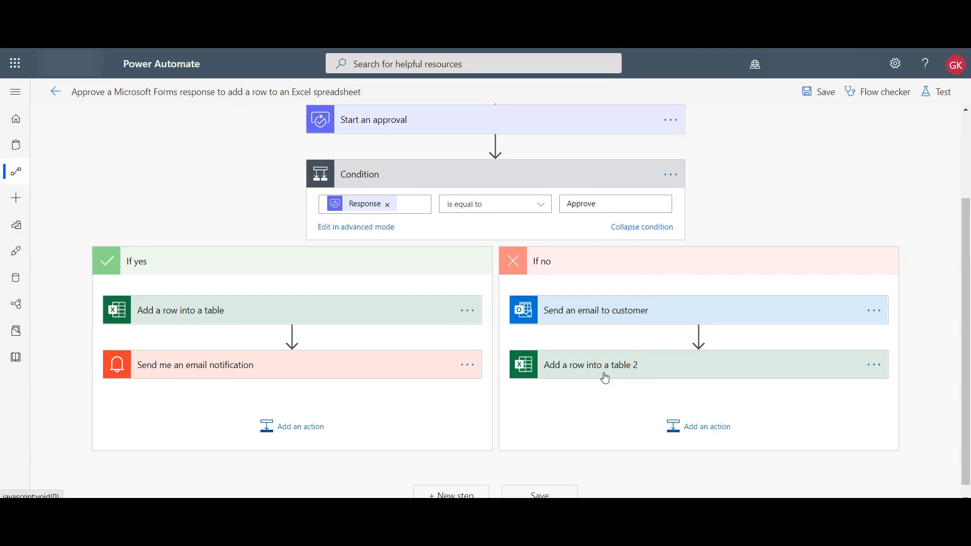
left_click(604, 372)
left_click(603, 371)
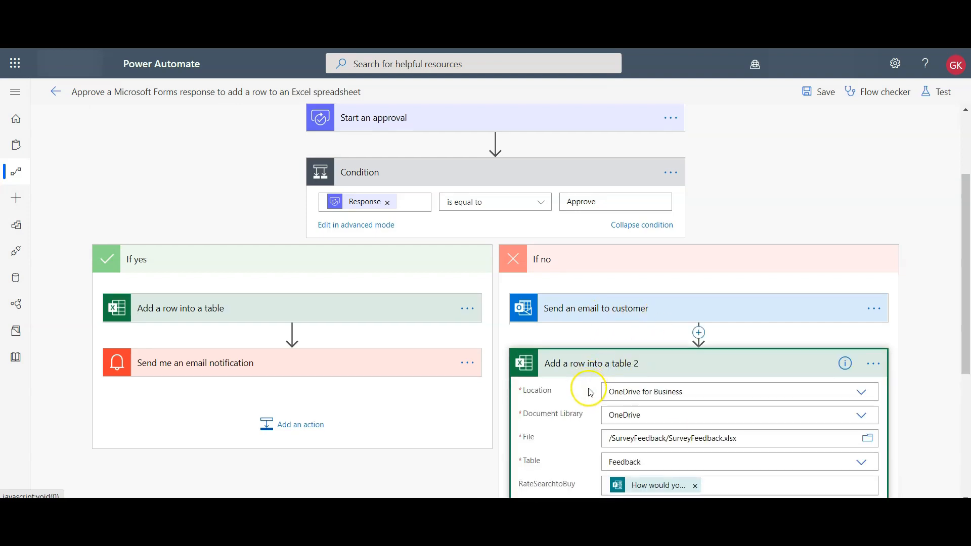
scroll(586, 354, "down", 4)
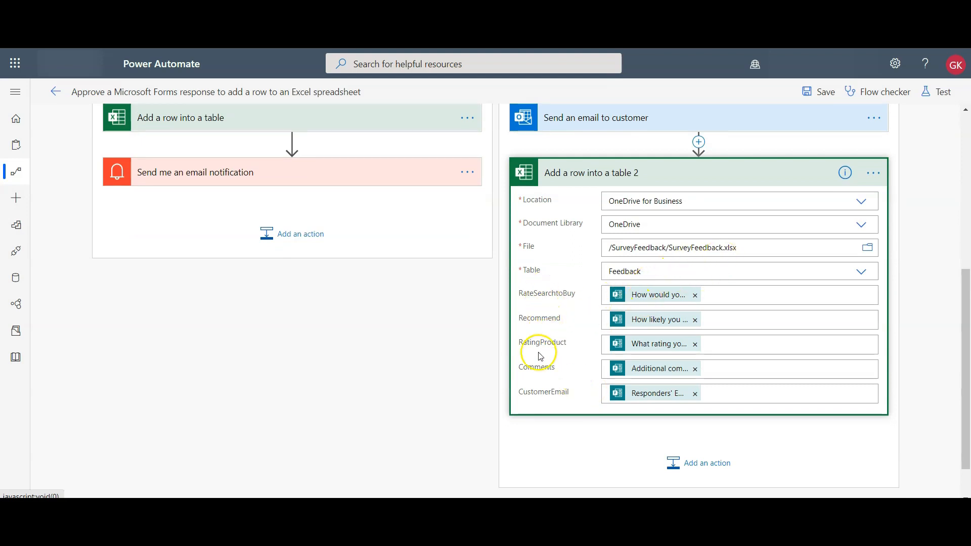
scroll(521, 400, "up", 4)
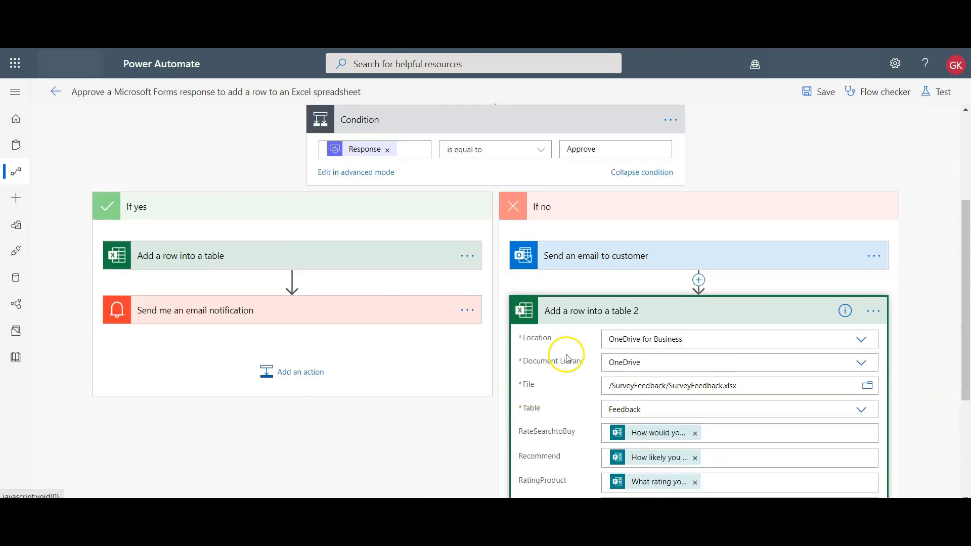
left_click(589, 361)
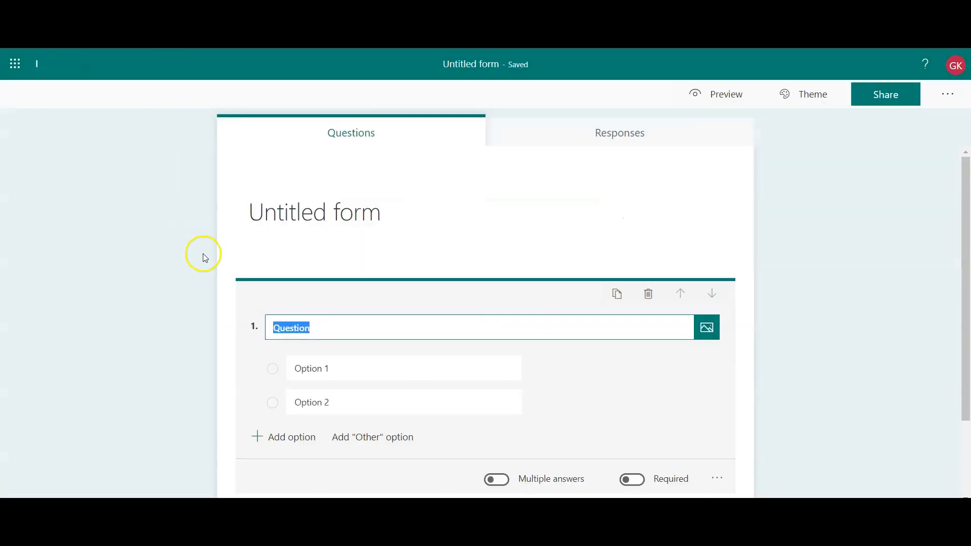
Switch to Microsoft Forms, leave the untitled form and open the Products Company Survey in preview
left_click(195, 255)
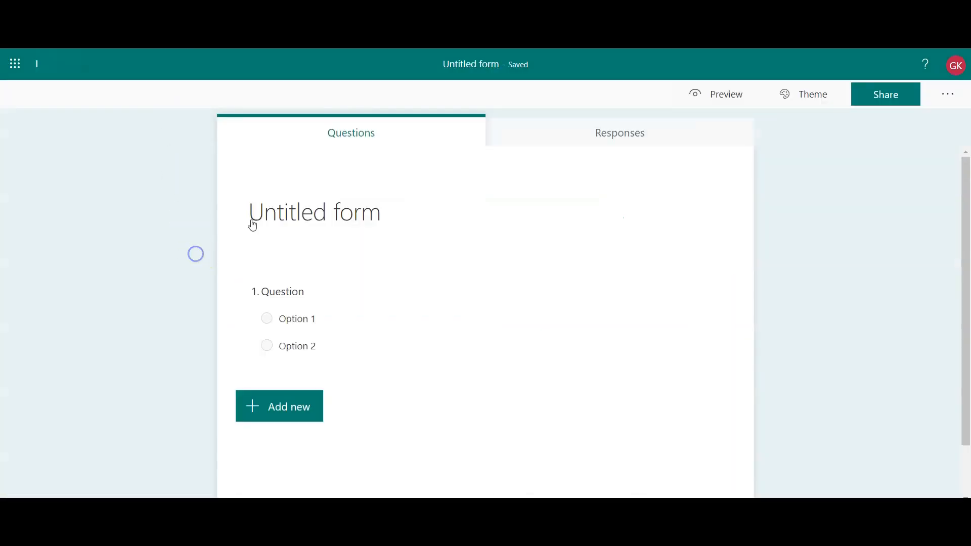
left_click(50, 64)
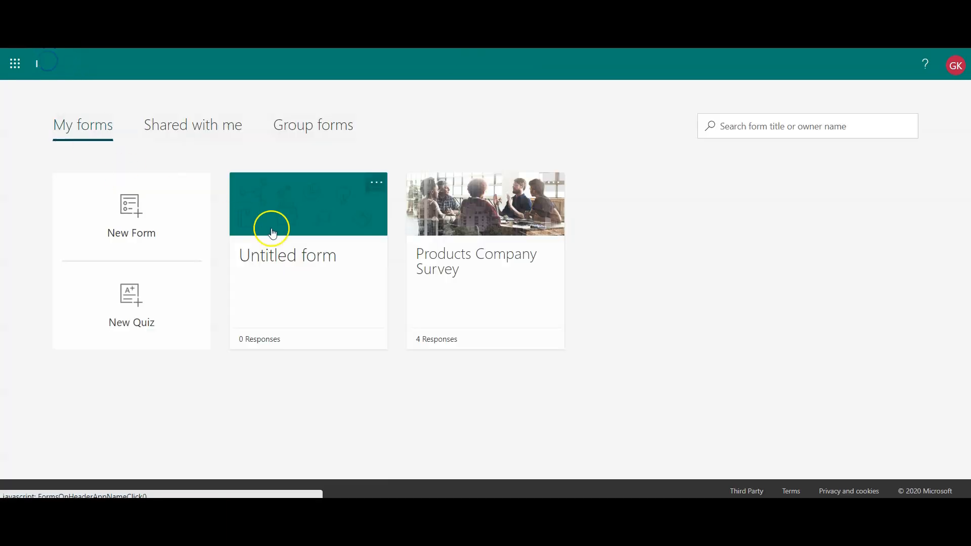
left_click(448, 260)
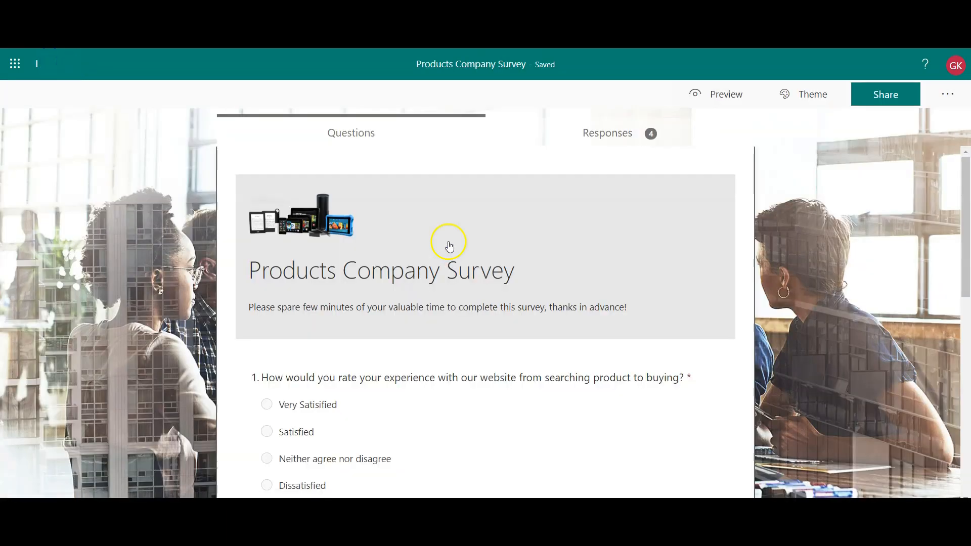
left_click(734, 95)
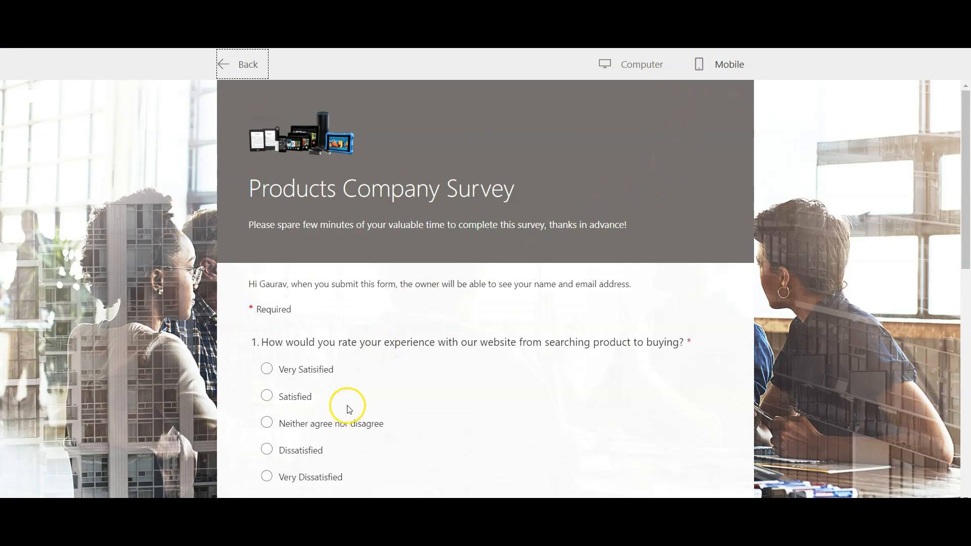
Answer the survey's required questions with Neither agree nor disagree, Neither likely nor unlikely, and a three-star product rating
scroll(386, 364, "down", 3)
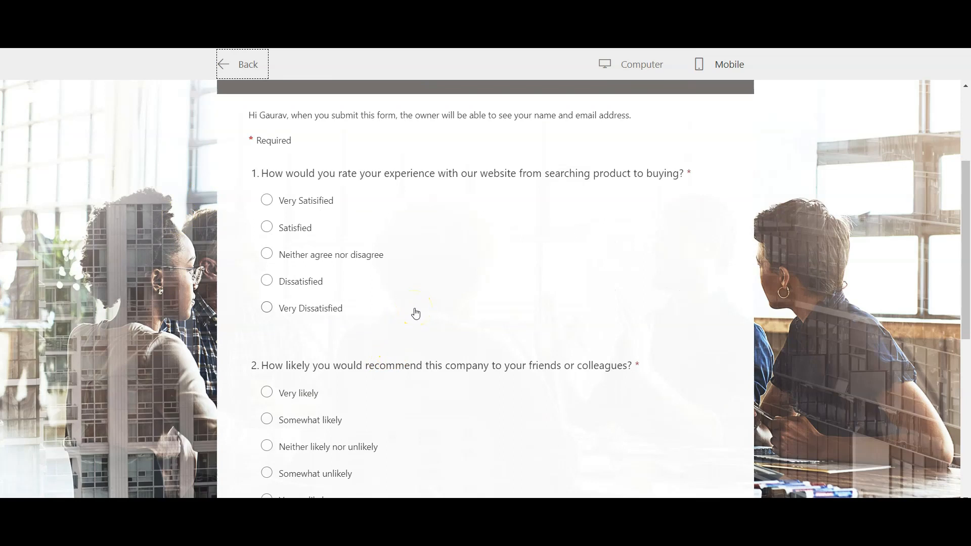
scroll(415, 313, "down", 2)
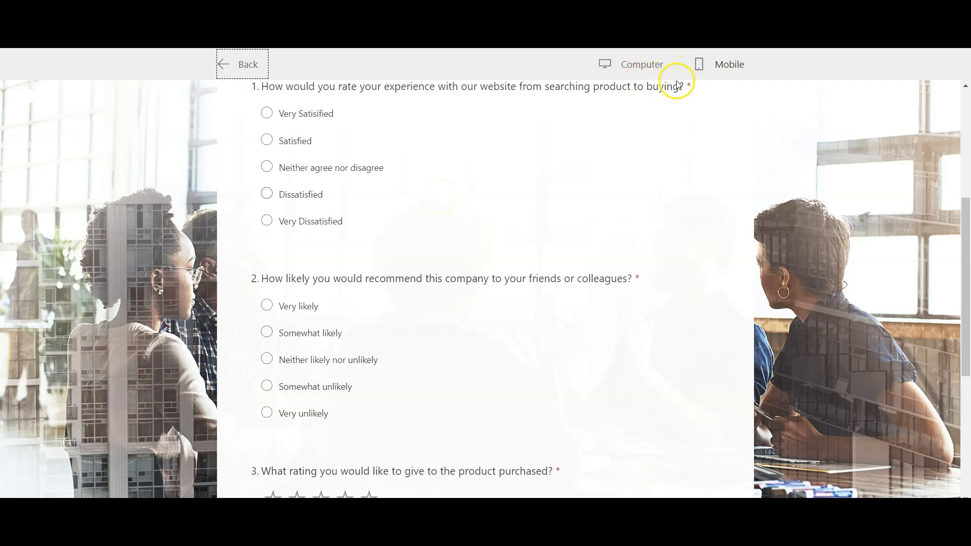
left_click(267, 170)
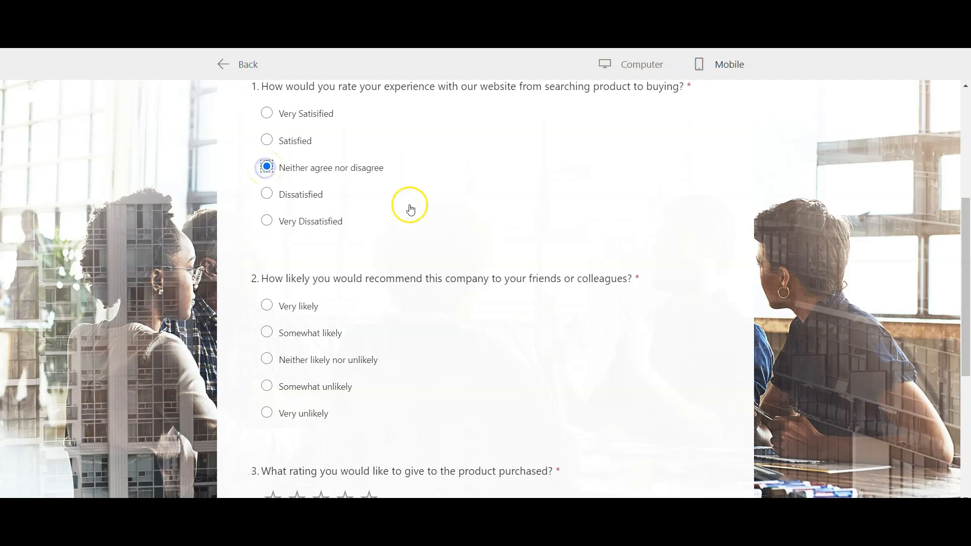
left_click(268, 362)
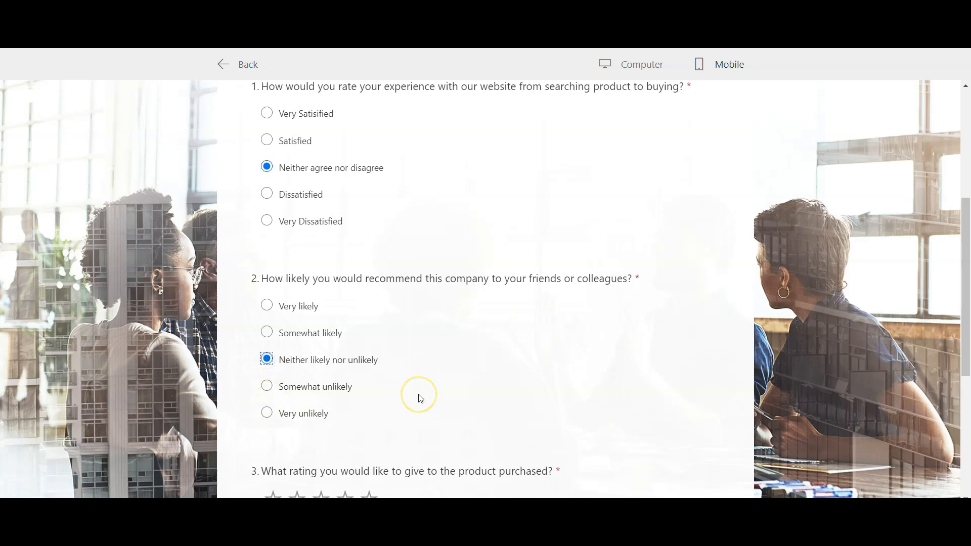
scroll(418, 397, "down", 5)
left_click(320, 264)
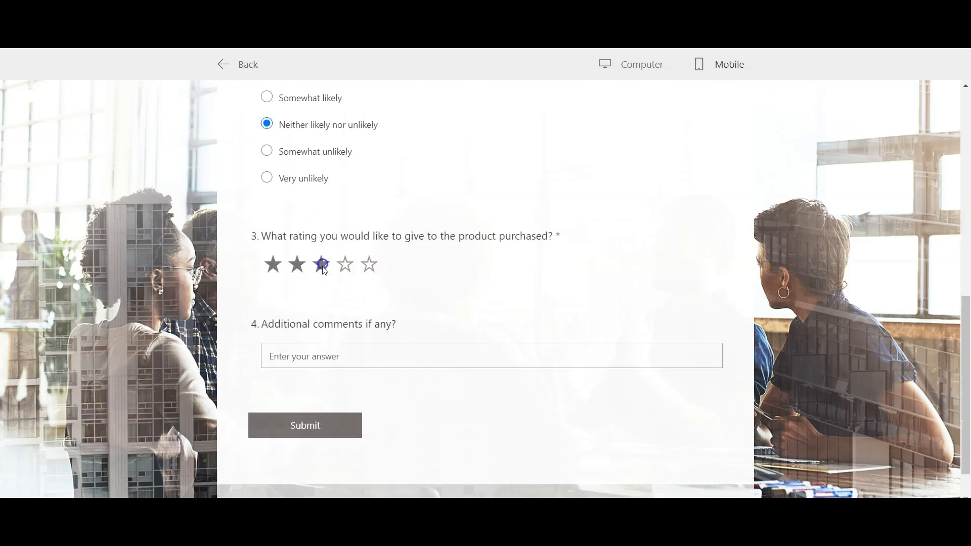
Enter "i would like to see an improvement in search feature of your website" as the additional comment and submit the survey
left_click(340, 355)
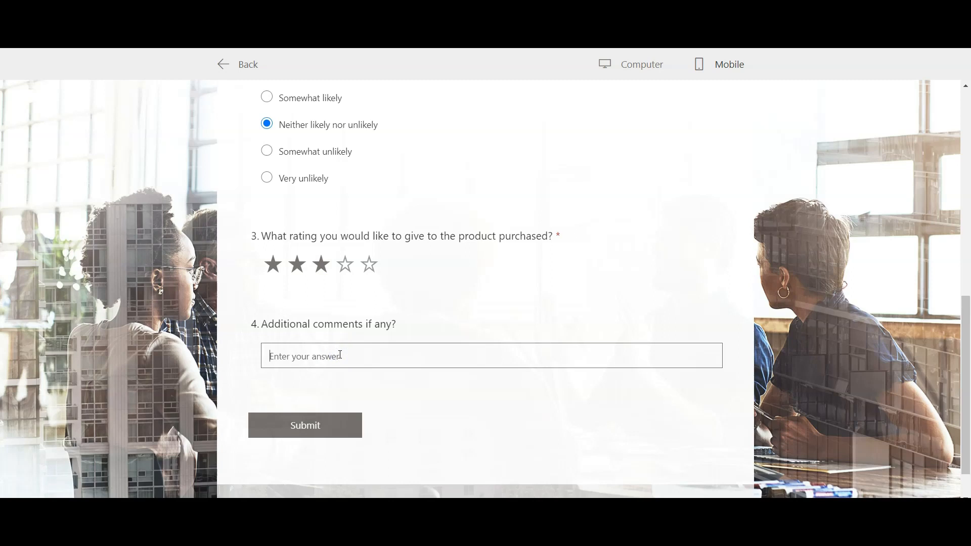
type("i would like to see an impro")
type("vement in search")
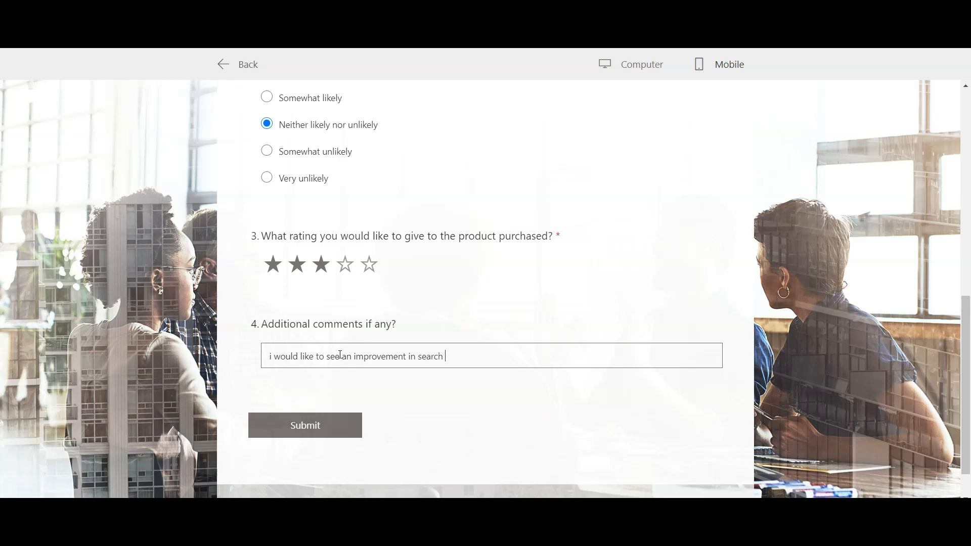
type("your website")
left_click(344, 356)
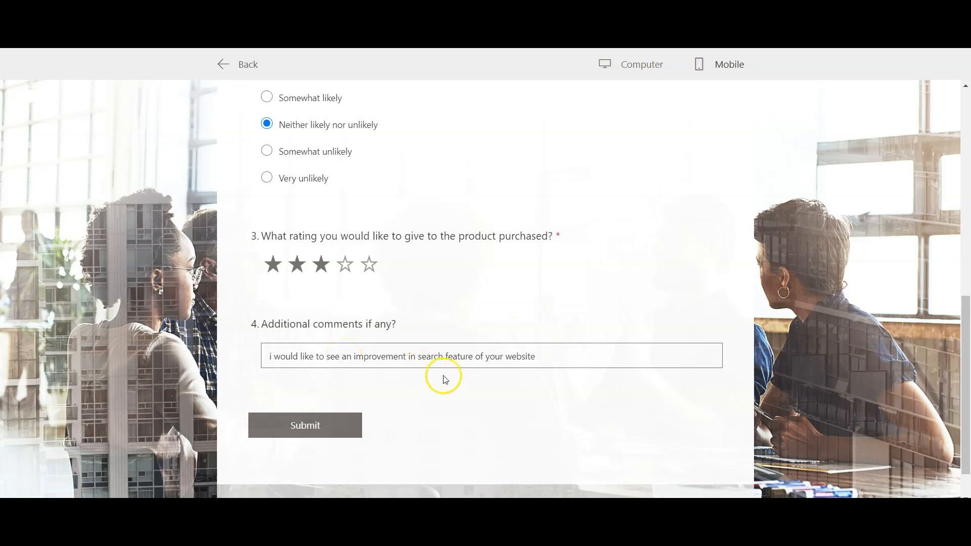
left_click(292, 430)
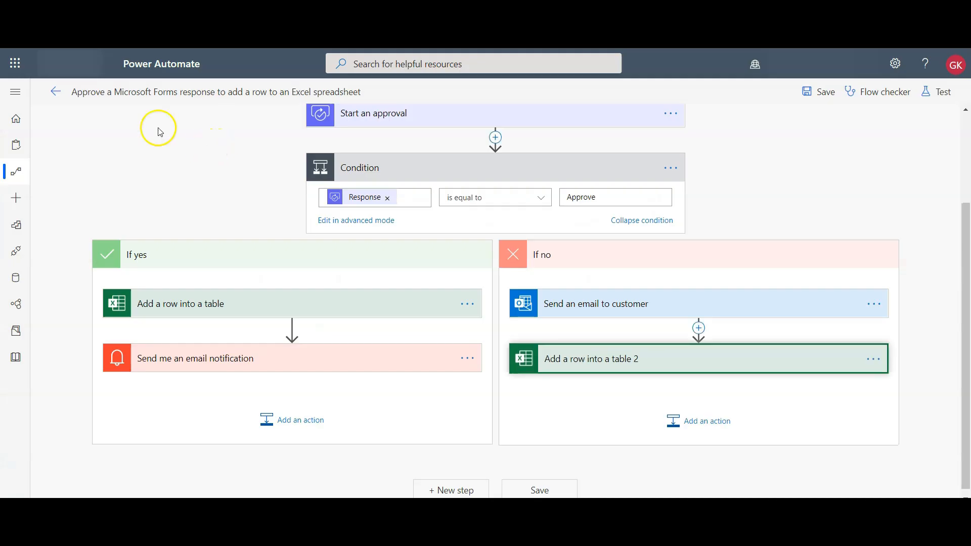
Switch to Power Automate, open the Forms approval flow's run history and examine the progress of the running Jul 12, 04:20 PM run
left_click(17, 172)
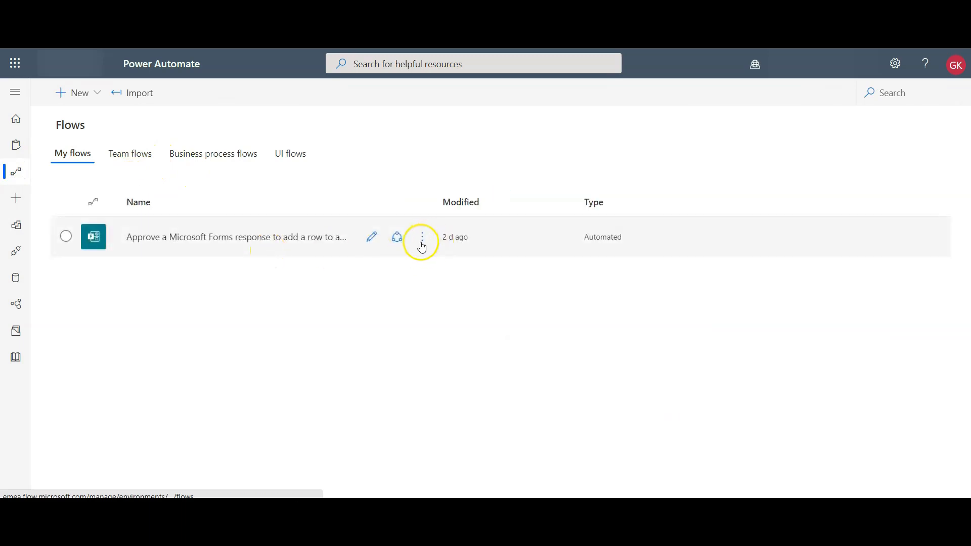
left_click(422, 237)
left_click(473, 345)
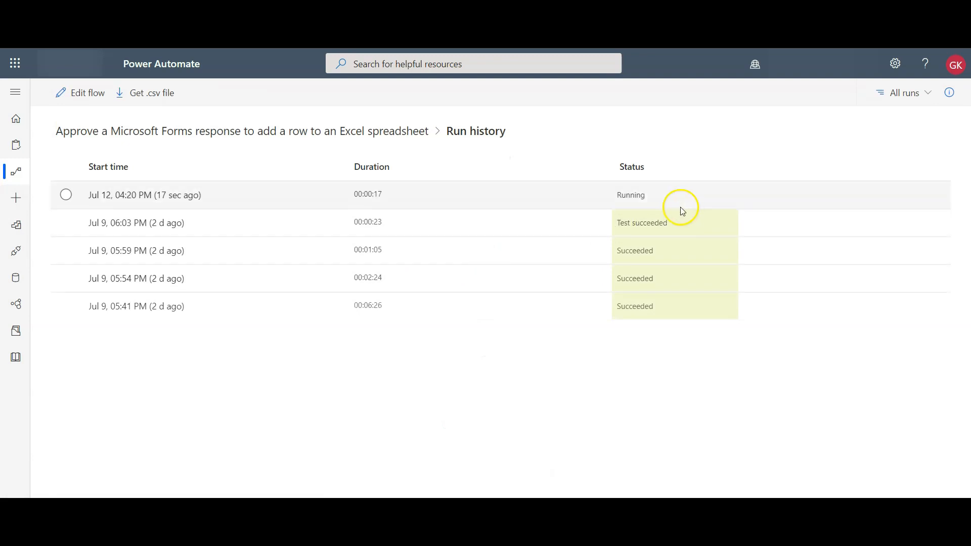
left_click(175, 198)
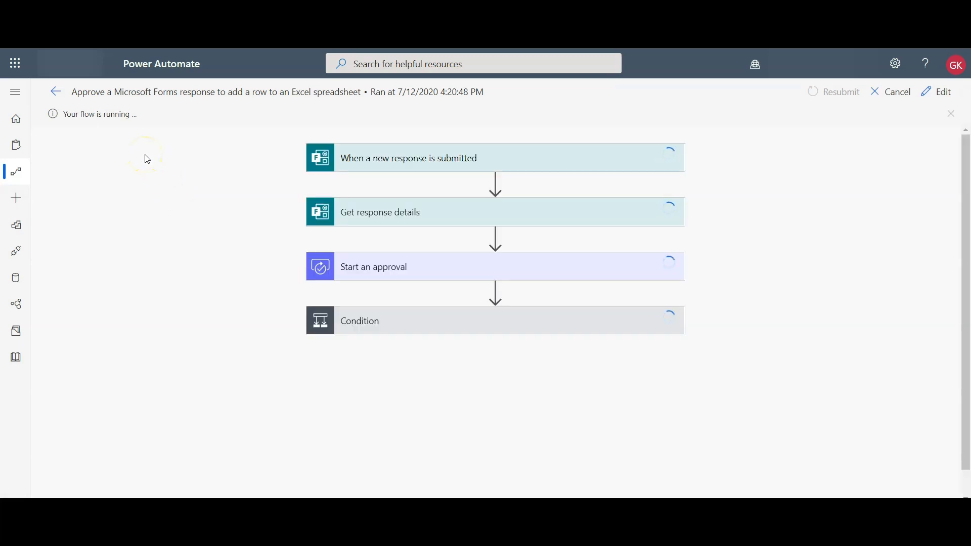
left_click(323, 269)
scroll(387, 210, "down", 1)
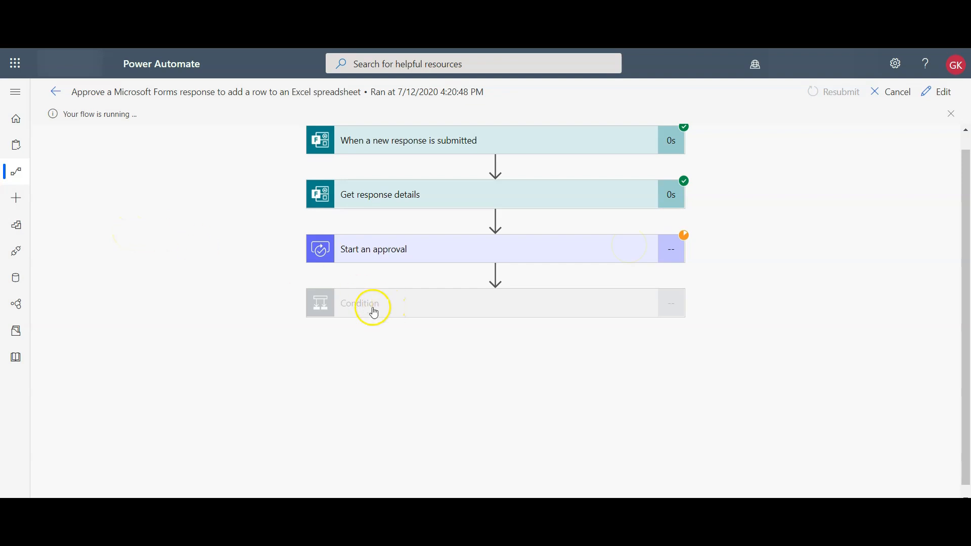
Open the received approvals list containing the Products Survey Customer response request
left_click(16, 146)
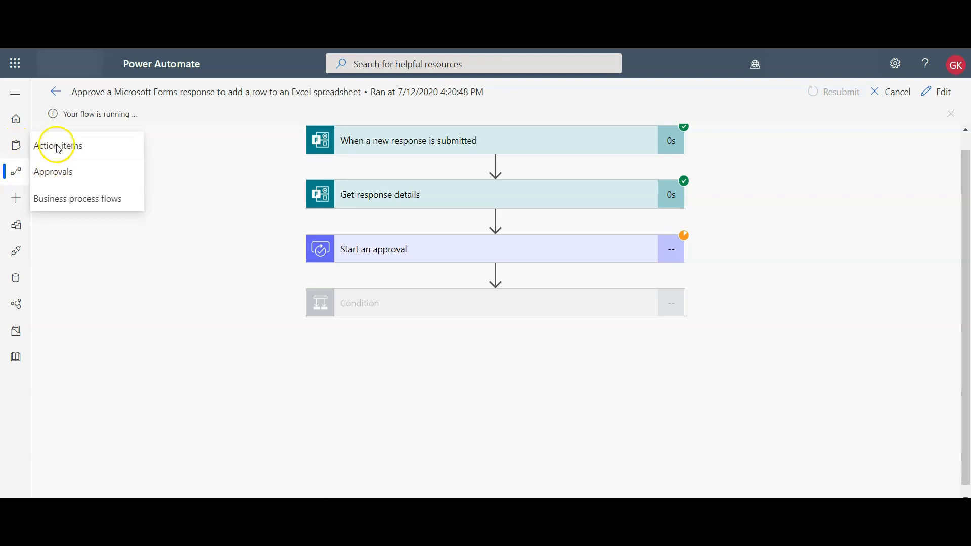
left_click(65, 172)
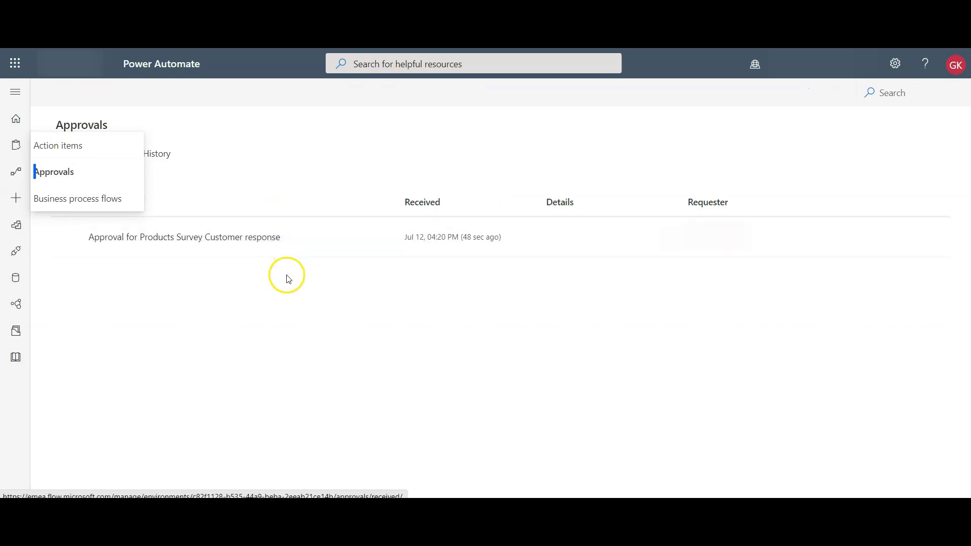
left_click(175, 293)
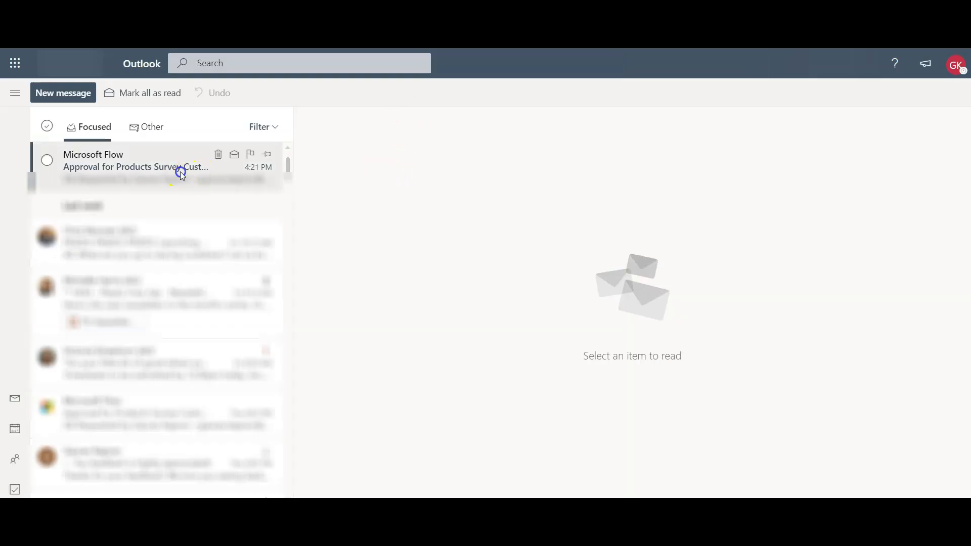
Switch to Outlook and read the Microsoft Flow email about the Products Survey Customer response approval
left_click(180, 169)
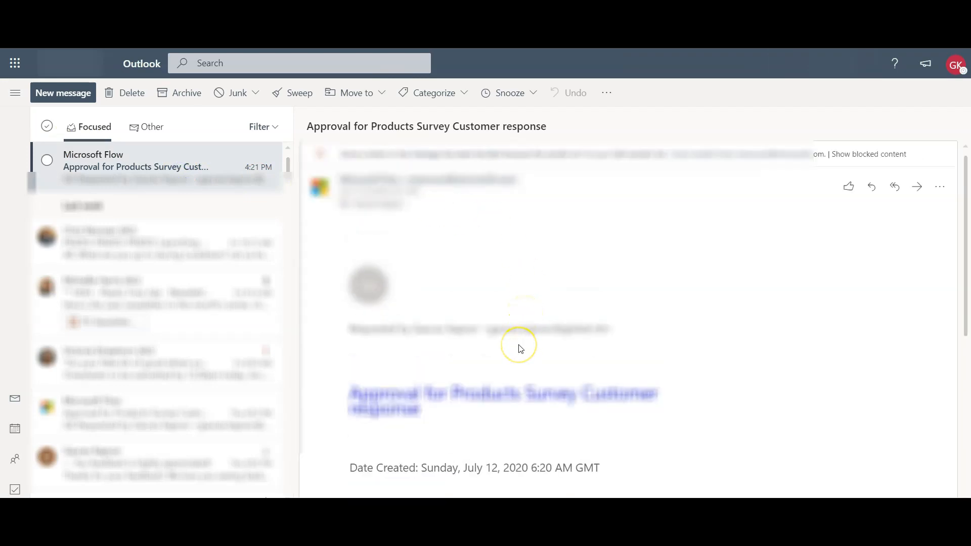
scroll(519, 349, "down", 3)
scroll(520, 349, "up", 3)
scroll(520, 348, "down", 2)
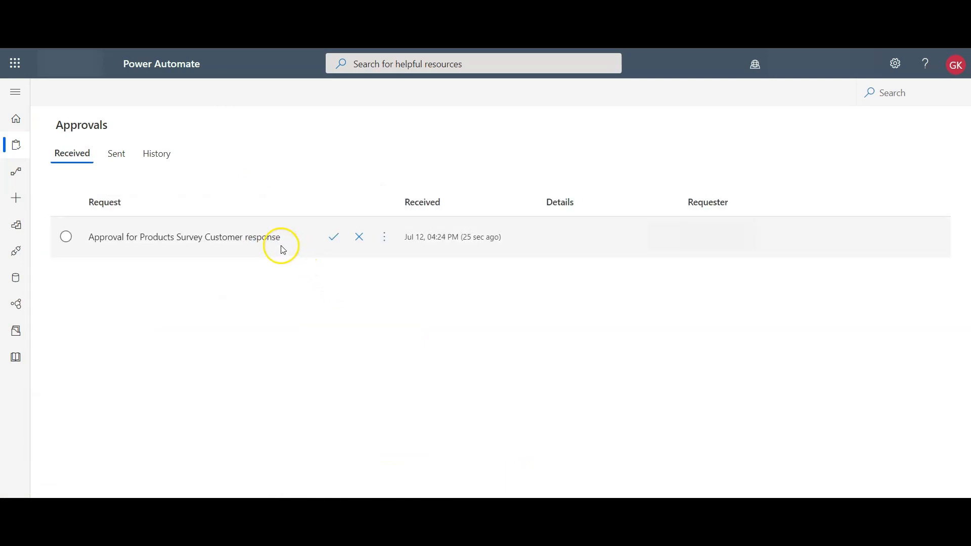
Approve the Products Survey Customer response request in Power Automate with the comment "Please check why customer is not satisfied with website search feature"
left_click(334, 238)
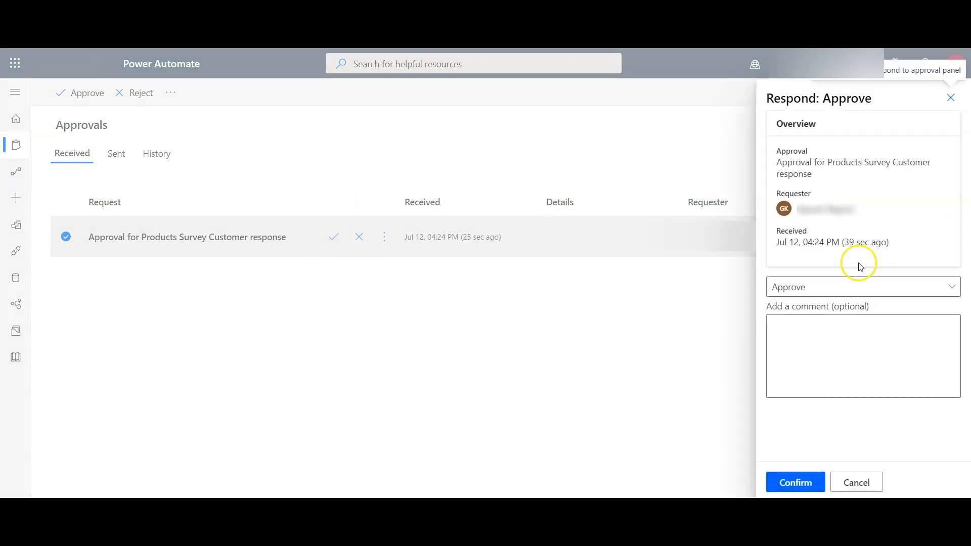
left_click(809, 330)
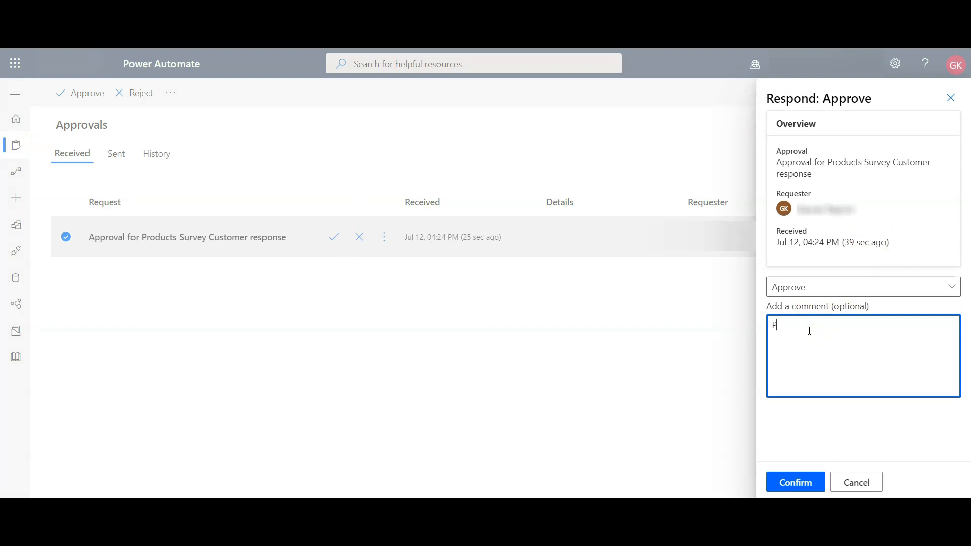
type("Please check why ciutomer")
key("ctrl+BackSpace")
type("custome")
type("with website search feature")
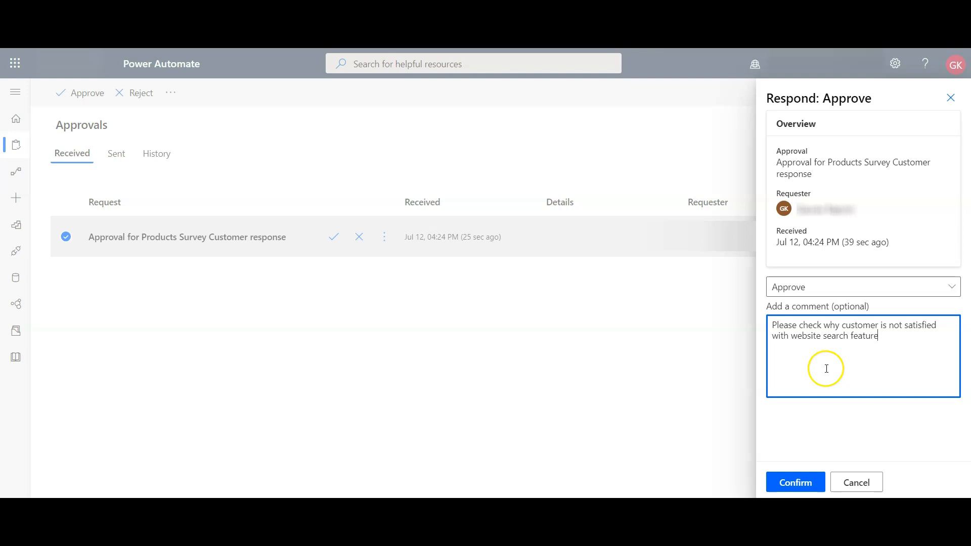
left_click(797, 483)
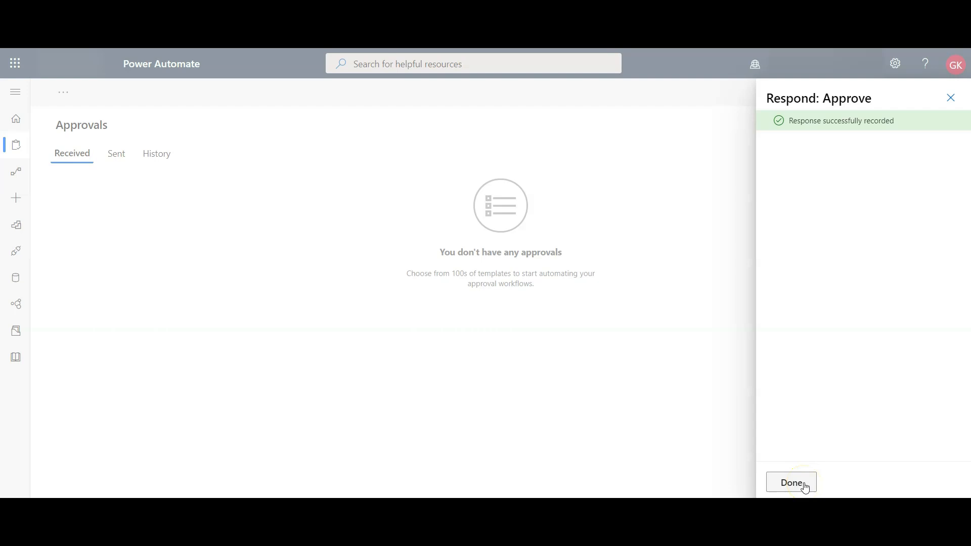
left_click(792, 483)
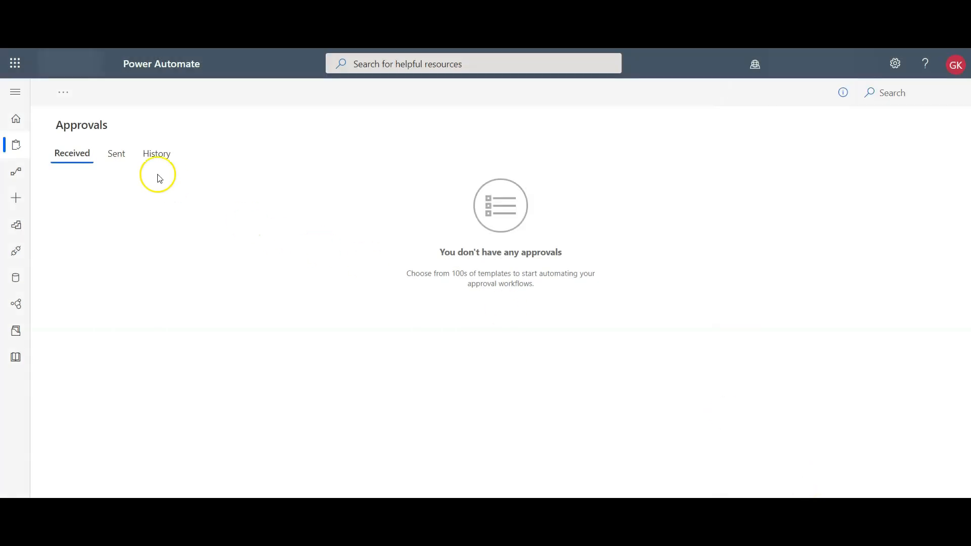
Return to the flows list, open the Forms approval flow's run history and view the Jul 12, 04:24 PM run
left_click(19, 177)
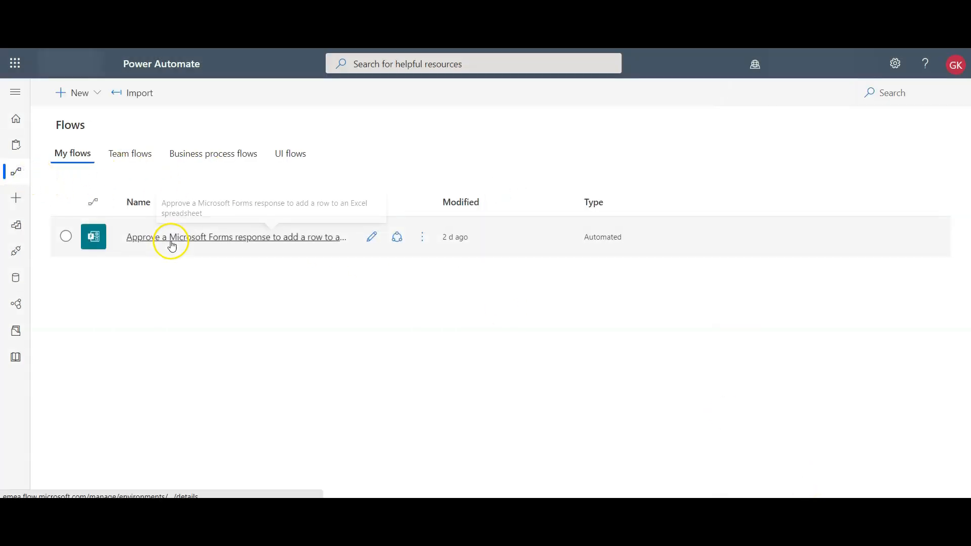
left_click(373, 240)
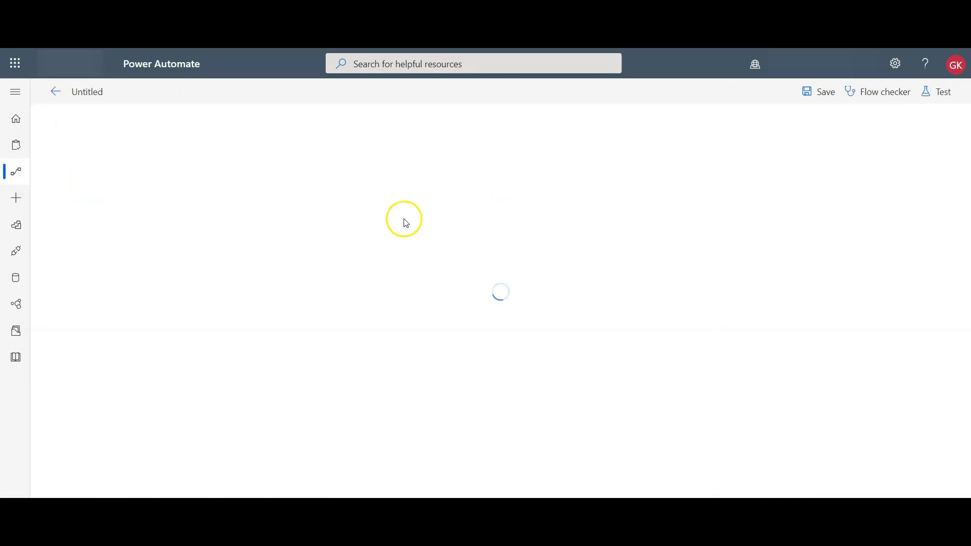
left_click(18, 171)
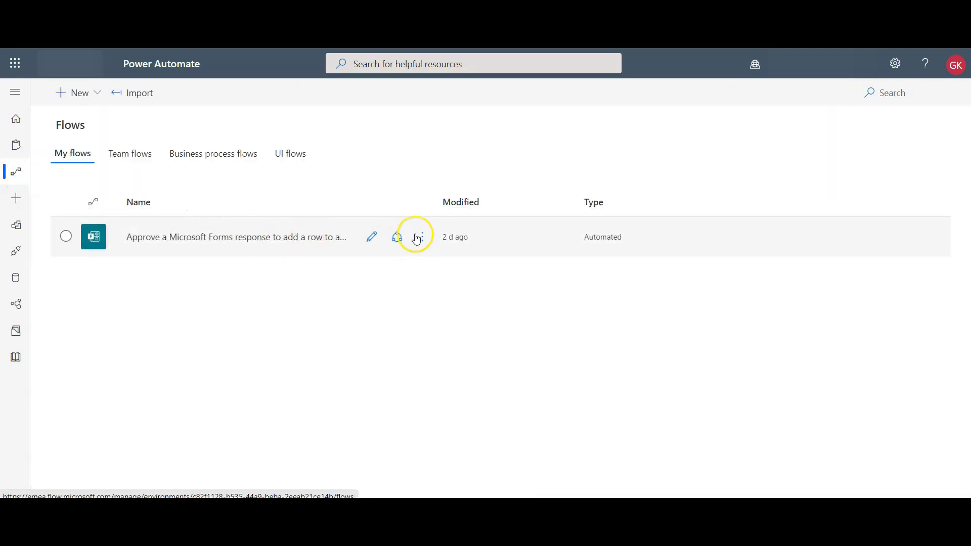
left_click(417, 237)
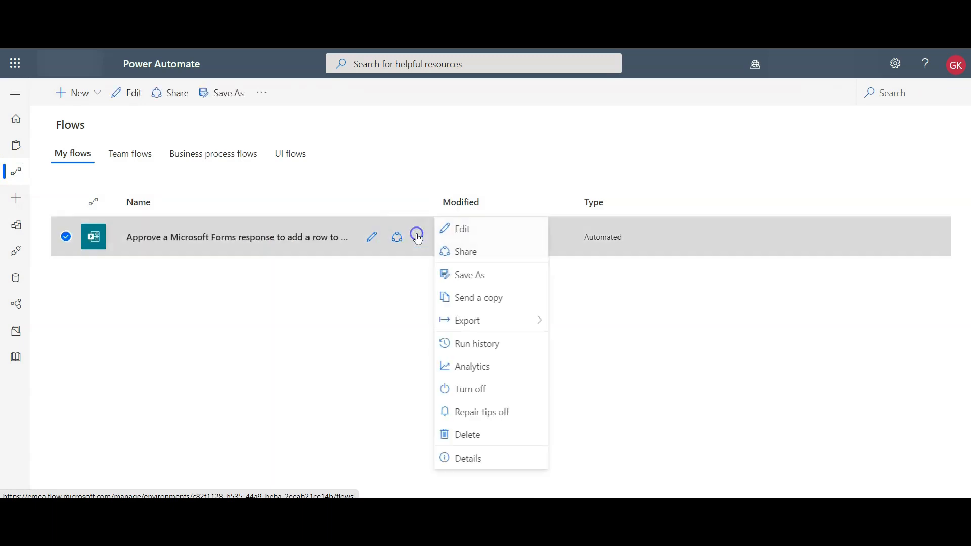
left_click(474, 343)
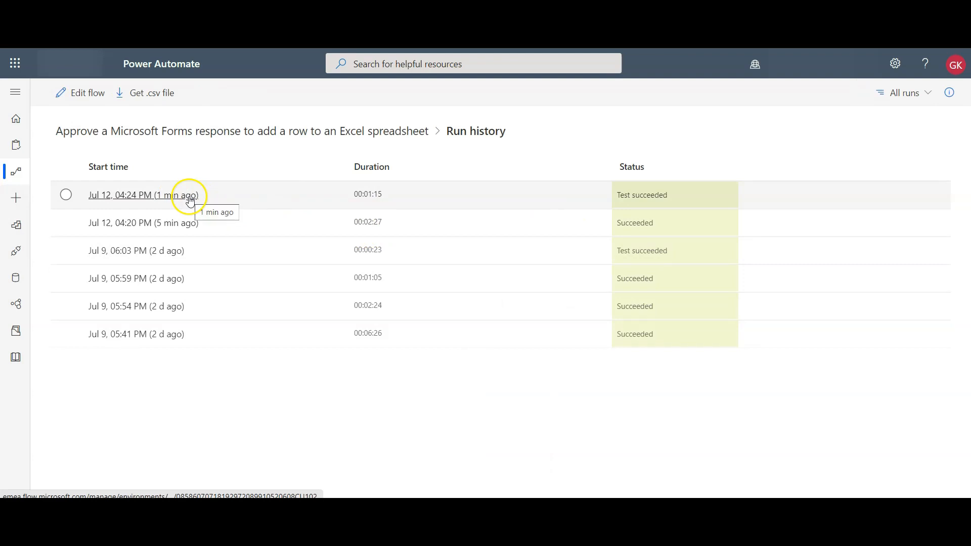
left_click(126, 195)
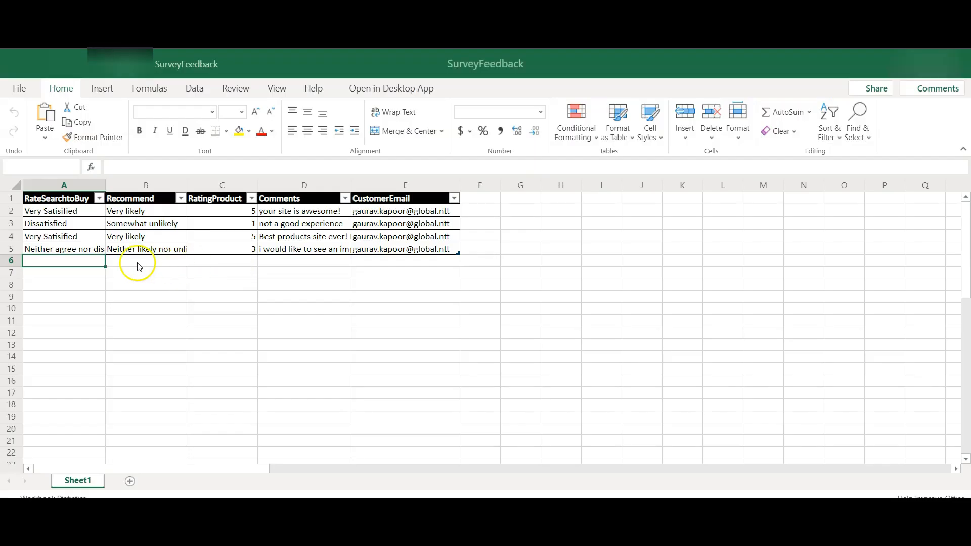
In the SurveyFeedback workbook, select the new response in row 5 and fit the RateSearchtoBuy, Recommend and Comments columns to their contents
left_click(73, 250)
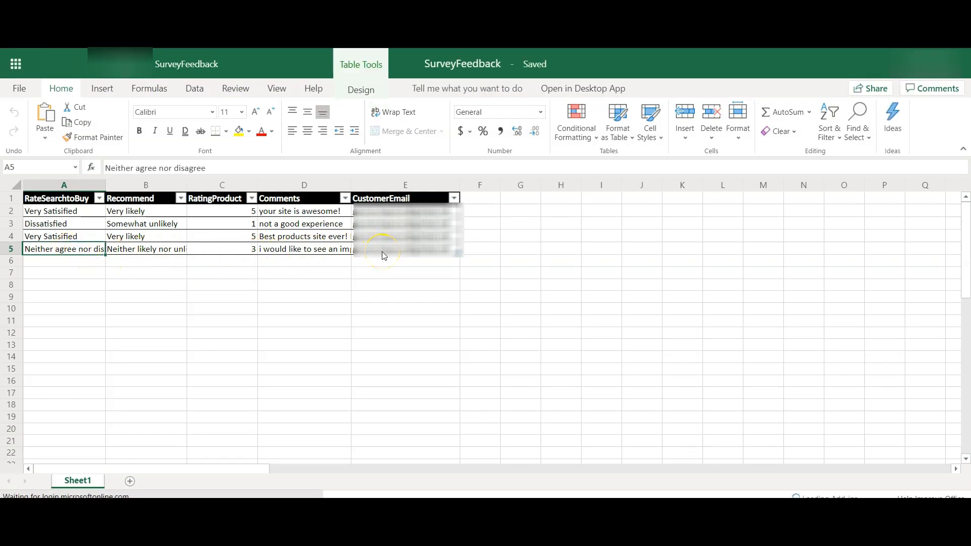
double_click(186, 186)
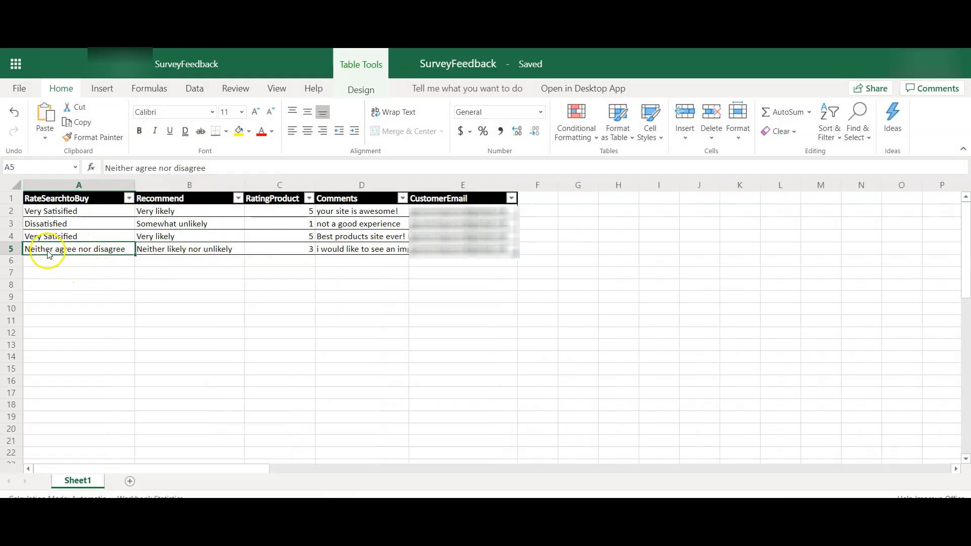
double_click(408, 185)
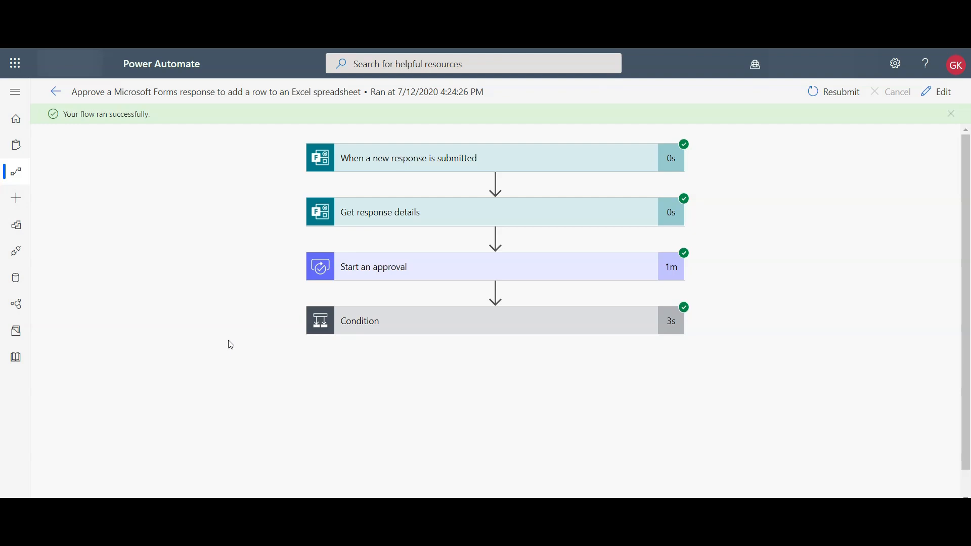
Switch to the Power BI report and examine the feedback table and the RatingProduct decomposition tree
left_click(256, 249)
left_click(224, 211)
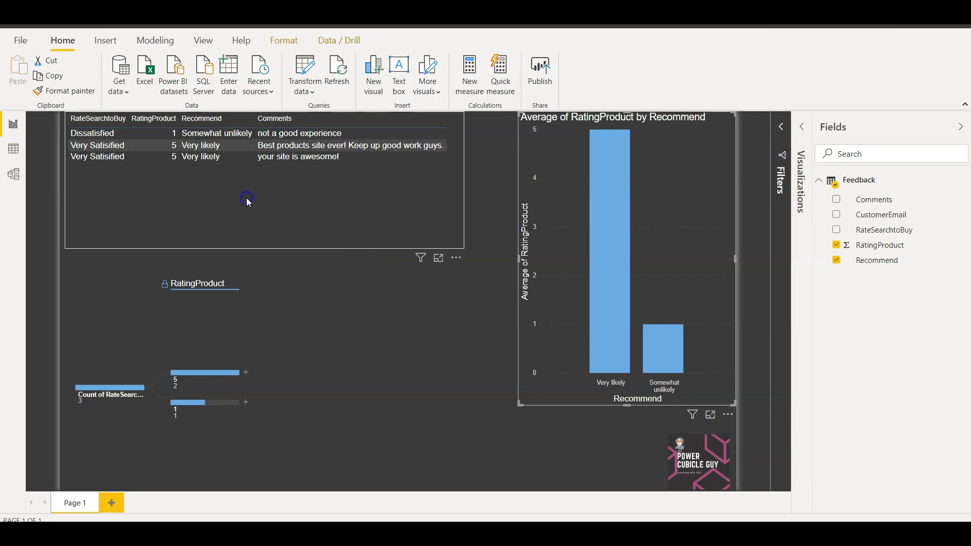
left_click(246, 197)
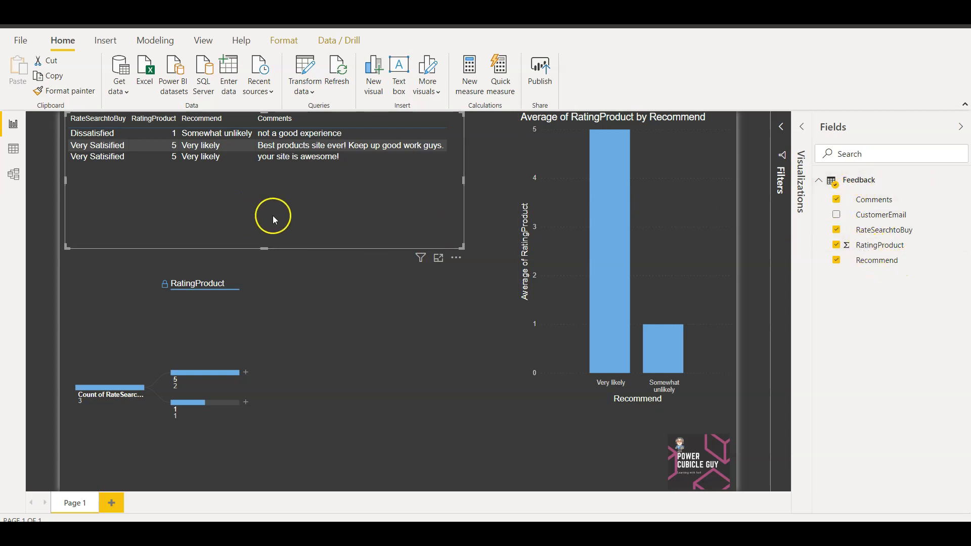
left_click(310, 302)
left_click(296, 368)
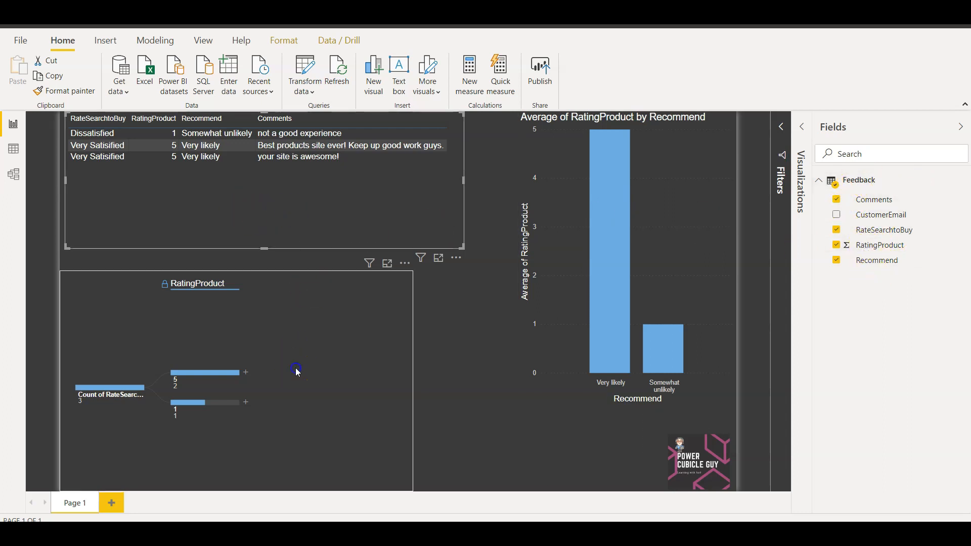
In the RatingProduct decomposition tree, expand the rating 5 branch by Recommend
left_click(186, 412)
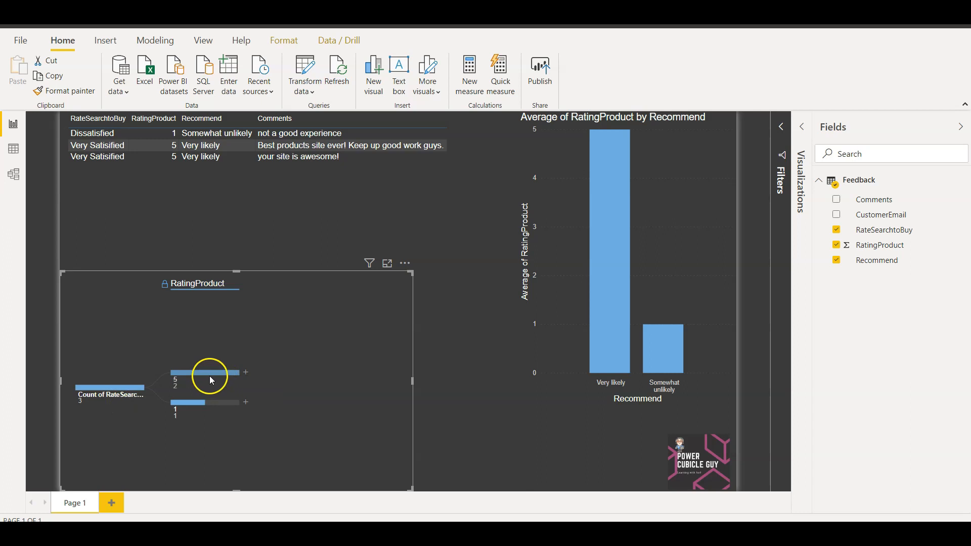
mouse_move(205, 410)
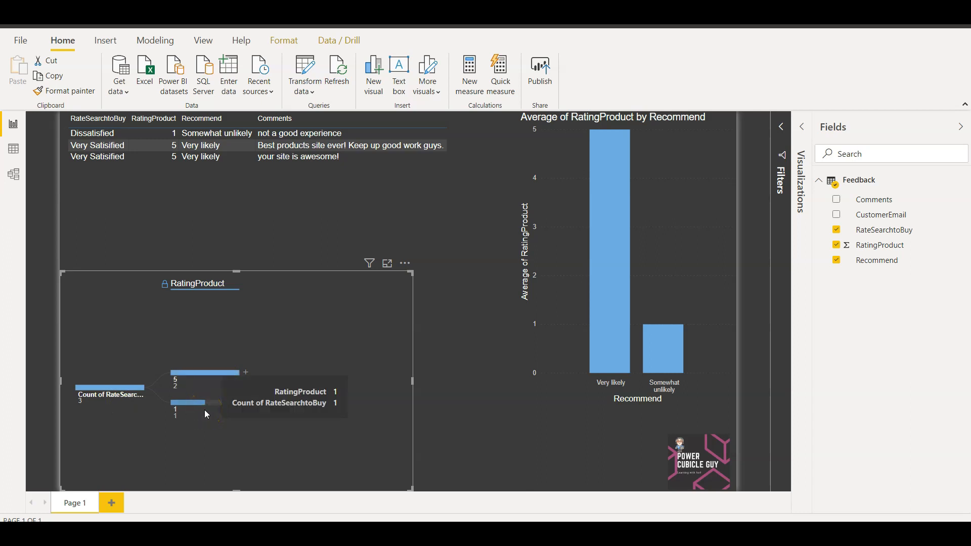
left_click(247, 374)
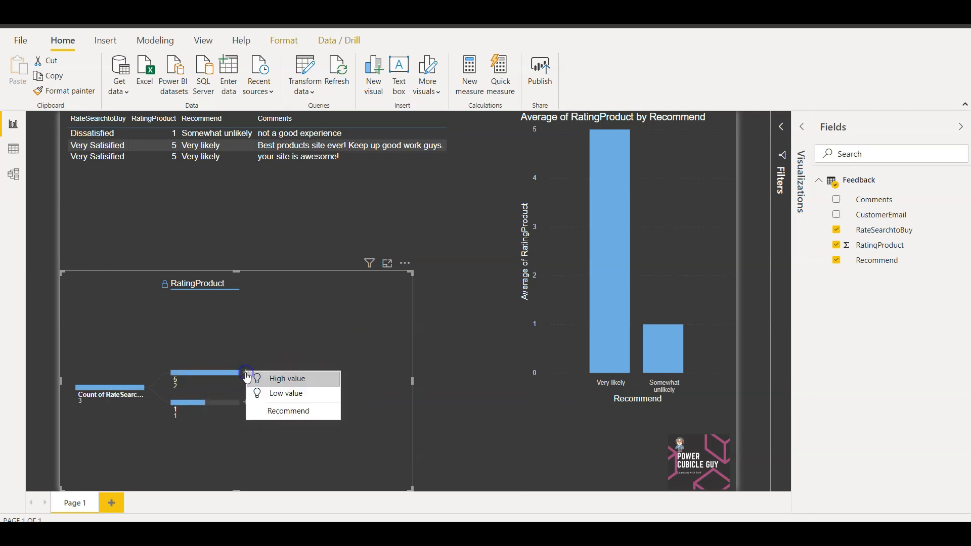
left_click(282, 412)
mouse_move(281, 378)
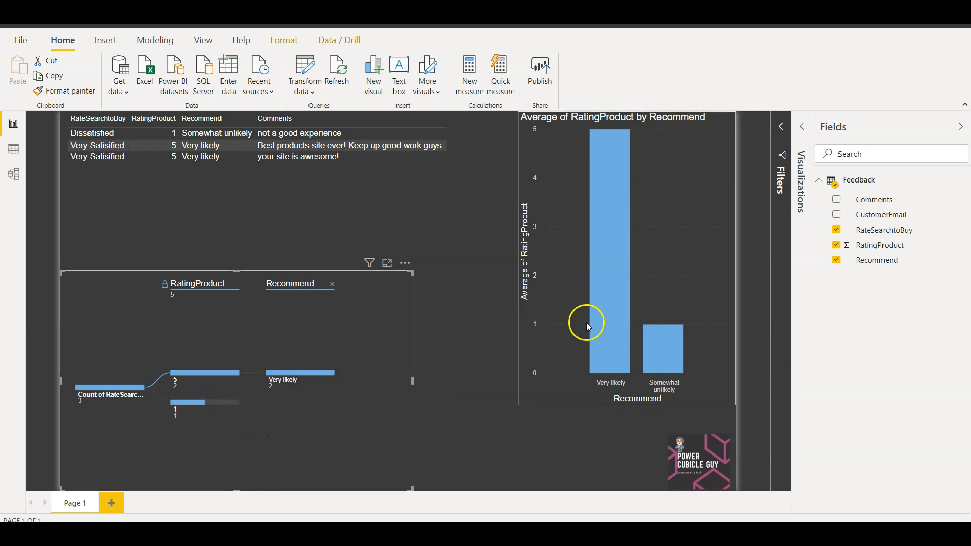
Examine the Very likely and Somewhat unlikely bars in the Average of RatingProduct by Recommend chart
left_click(663, 252)
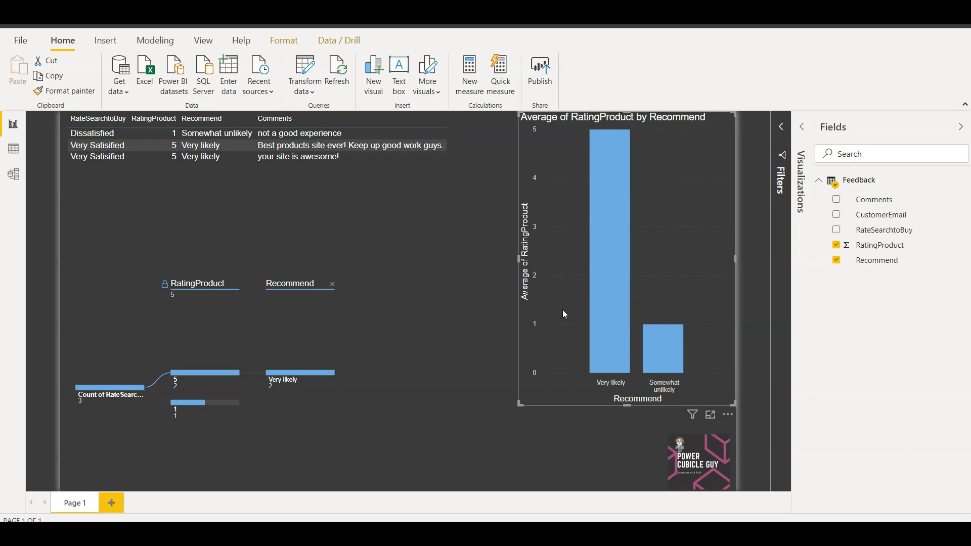
mouse_move(619, 278)
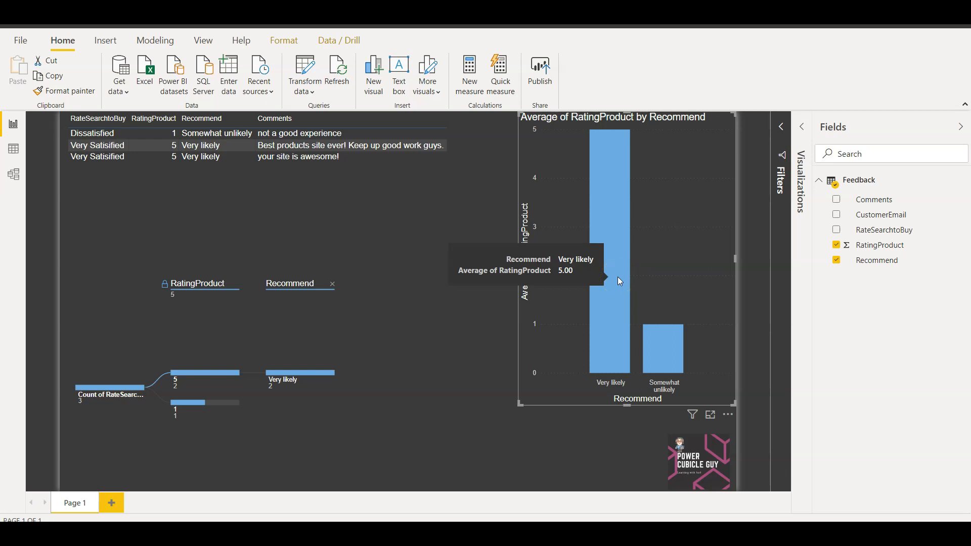
mouse_move(667, 365)
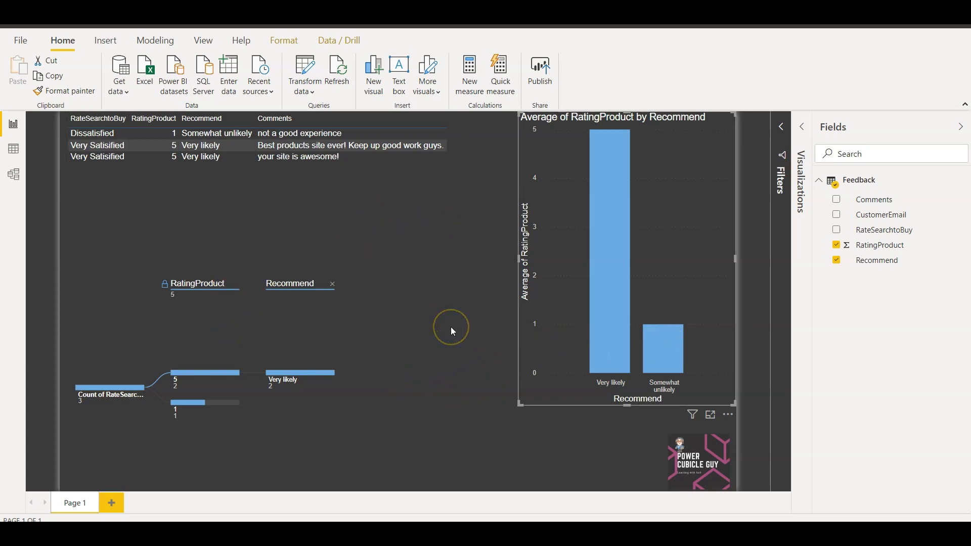
left_click(423, 332)
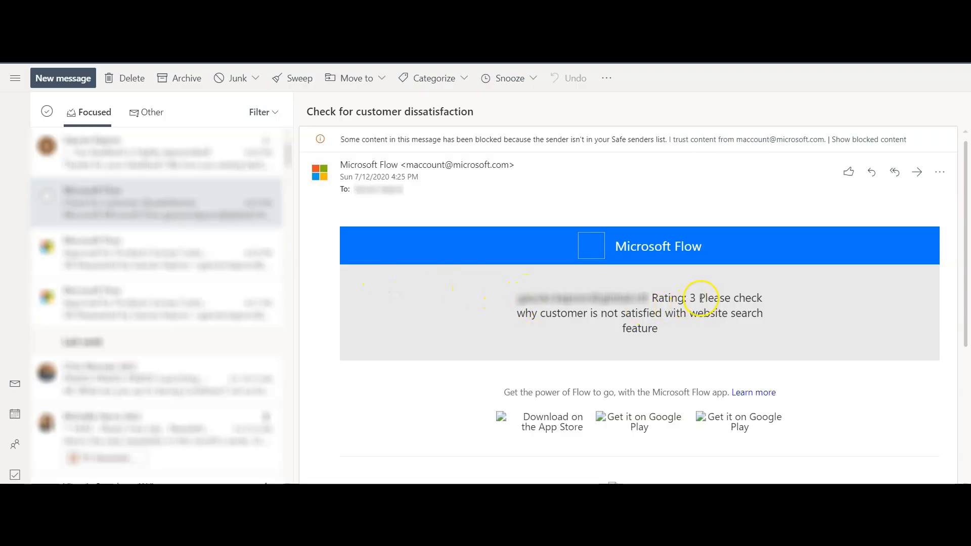
Switch to the "Check for customer dissatisfaction" email in Outlook and highlight the approver's comment after the rating in the message body
left_click_drag(699, 299, 728, 324)
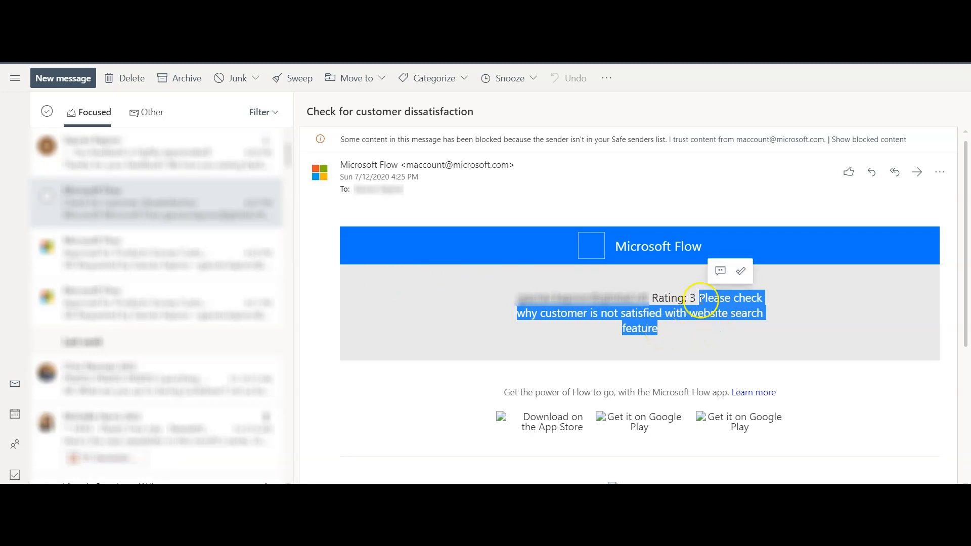
left_click(747, 329)
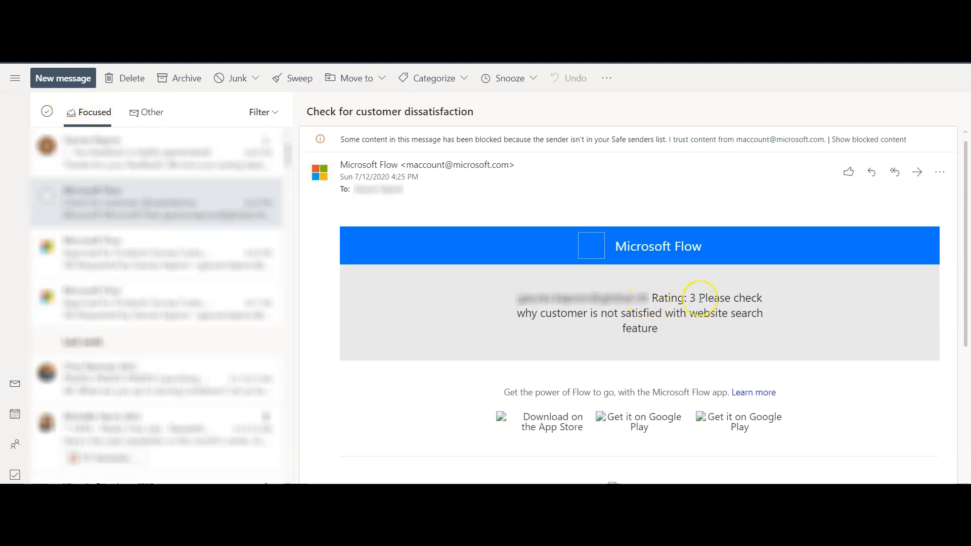
left_click_drag(699, 298, 766, 305)
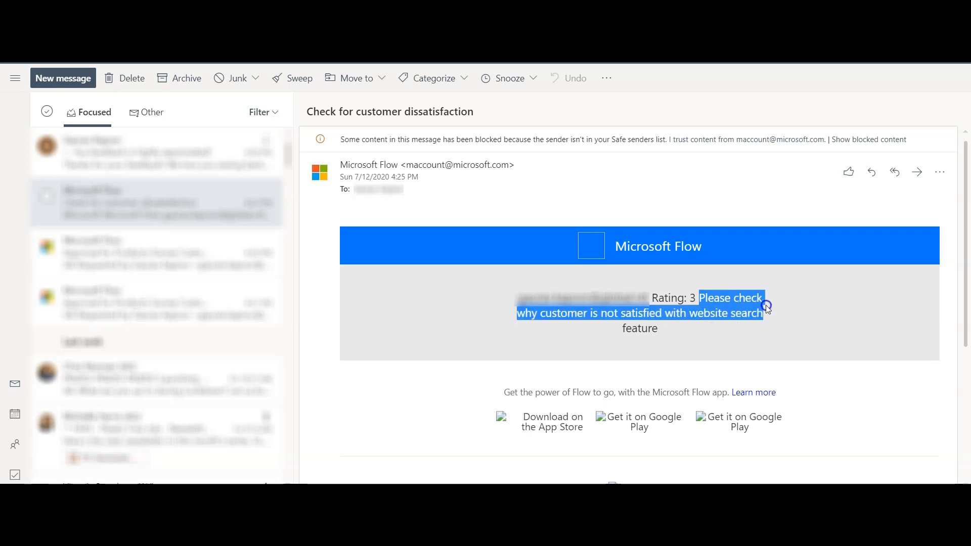
left_click(732, 315)
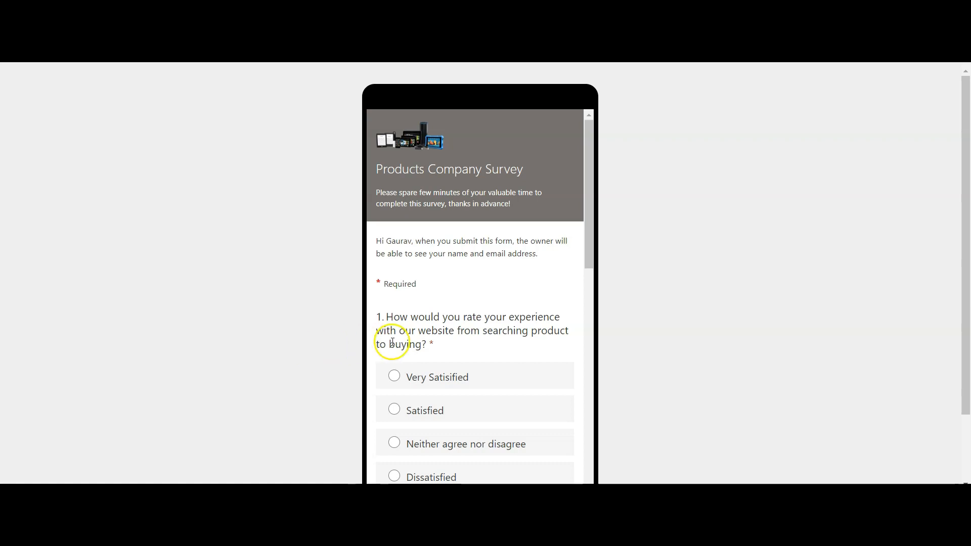
In the Products Company Survey form, answer question 1 with Very Satisified, question 2 with Very likely, and rate the product five stars
scroll(496, 377, "down", 3)
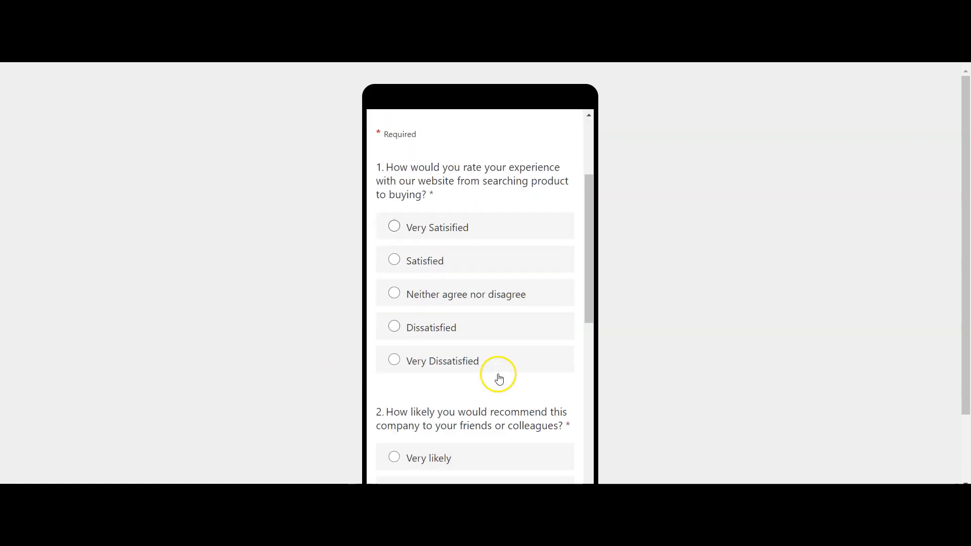
left_click(397, 226)
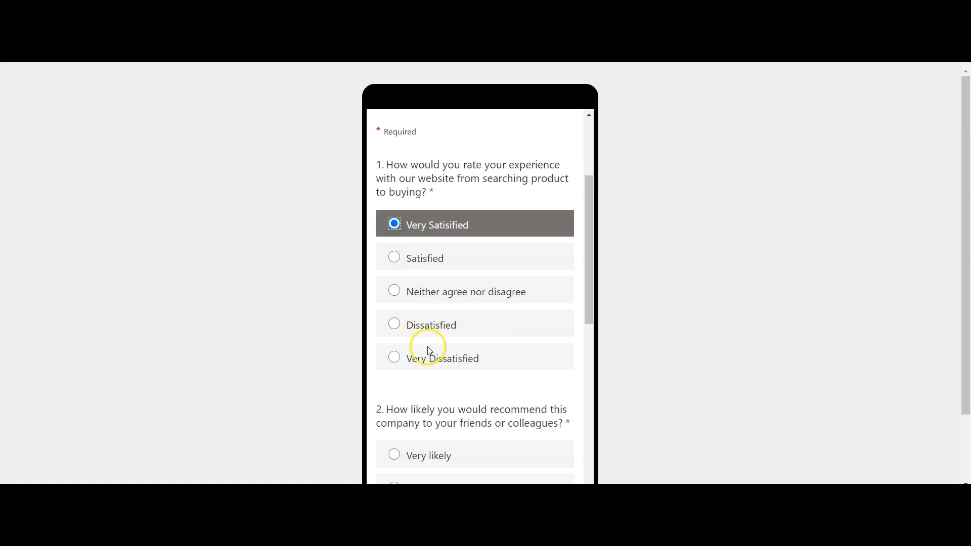
scroll(427, 344, "down", 5)
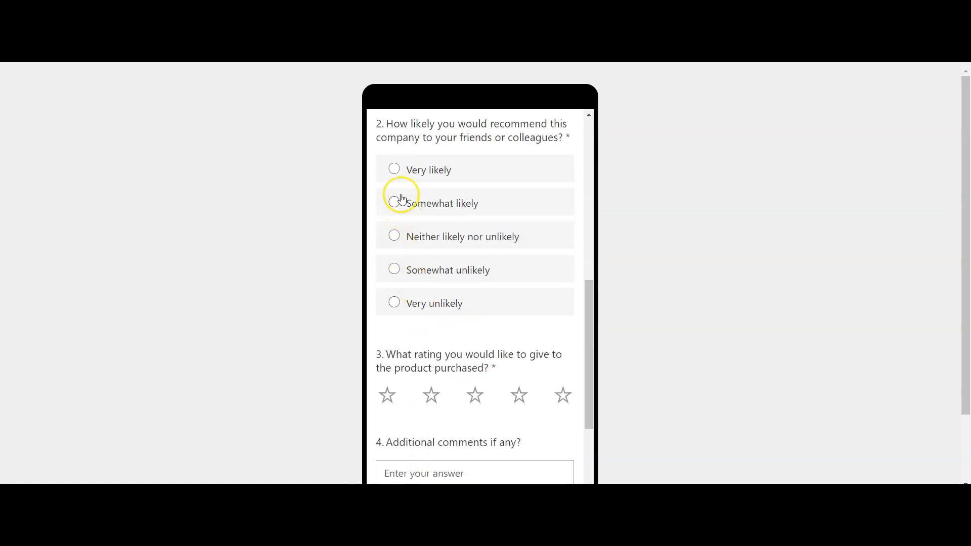
left_click(394, 170)
scroll(506, 303, "down", 4)
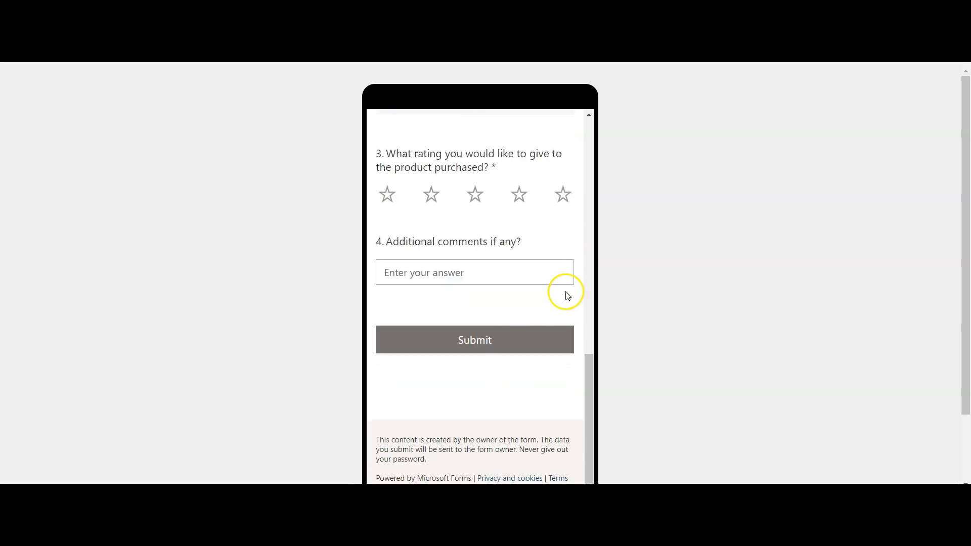
left_click(563, 191)
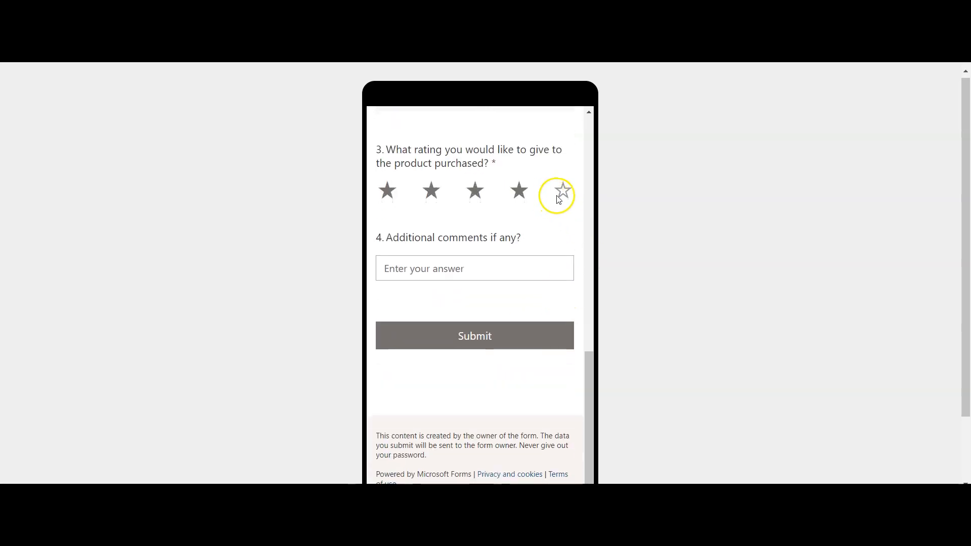
Enter "Excellent website for buying products, highly recommended" as the additional comment and submit the survey
left_click(430, 262)
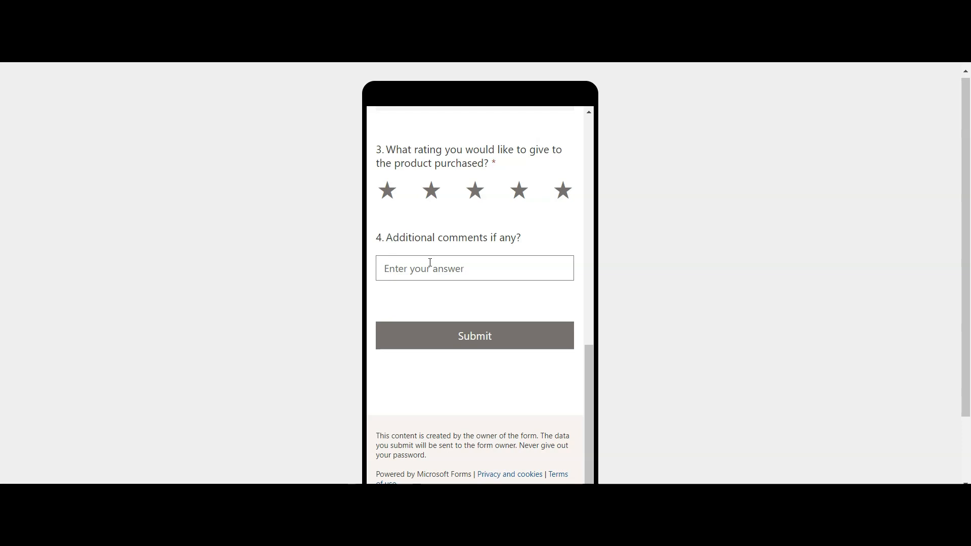
type("Excellent website for buying ")
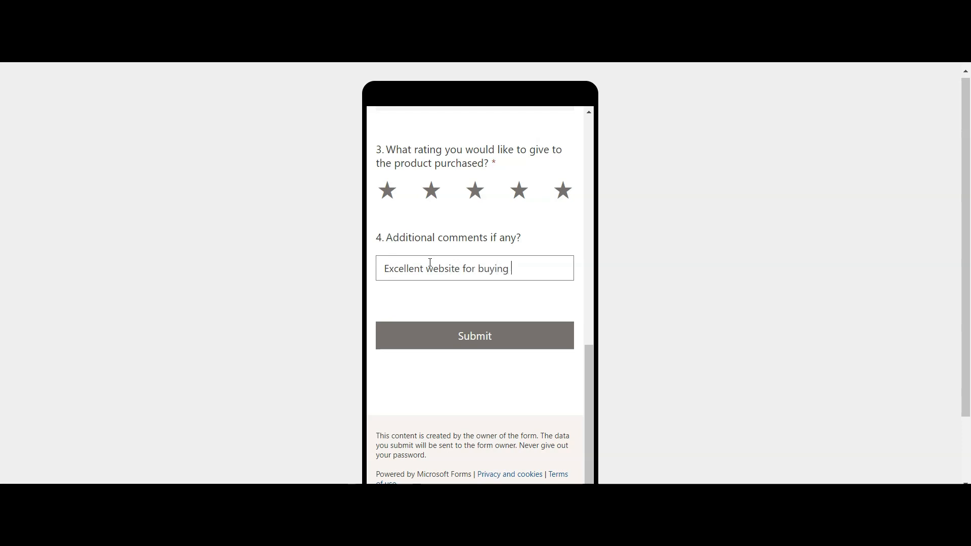
type("products, highly ")
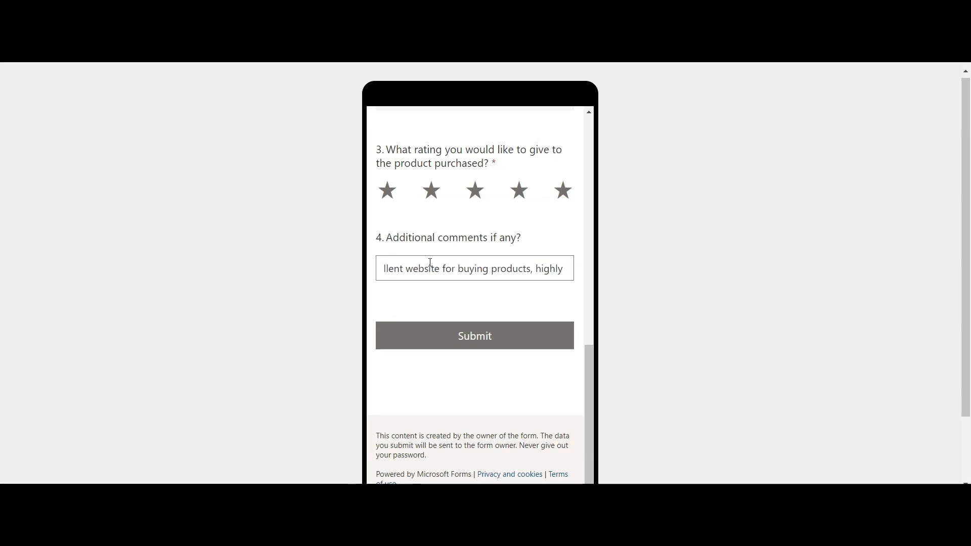
type("recommended")
left_click(466, 336)
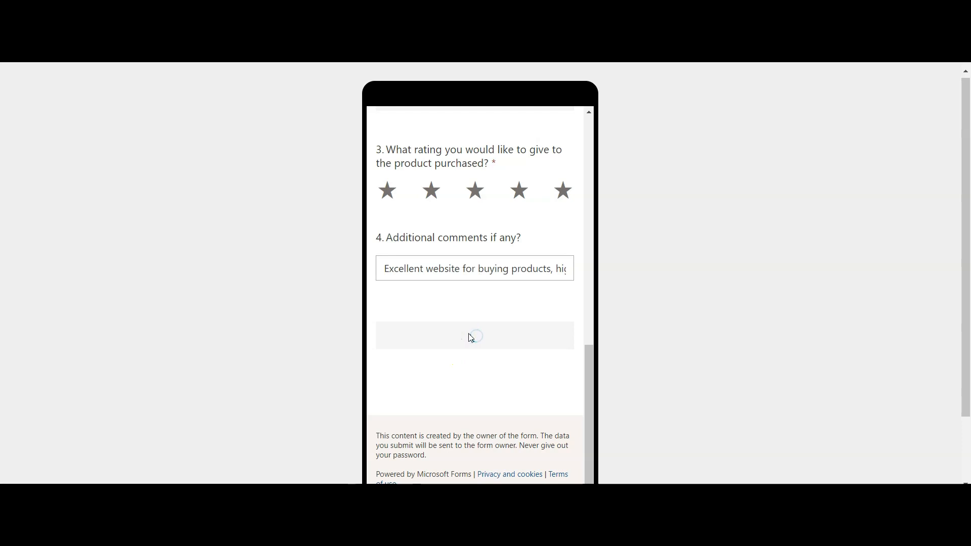
left_click(409, 350)
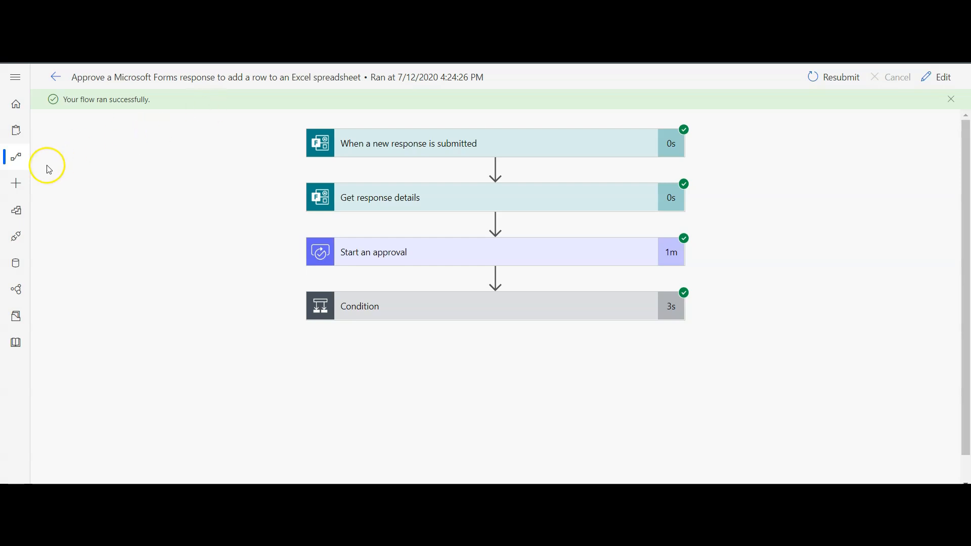
In Power Automate, open the Forms approval flow's run history from the flows list and view the Jul 12, 04:32 PM run
left_click(19, 159)
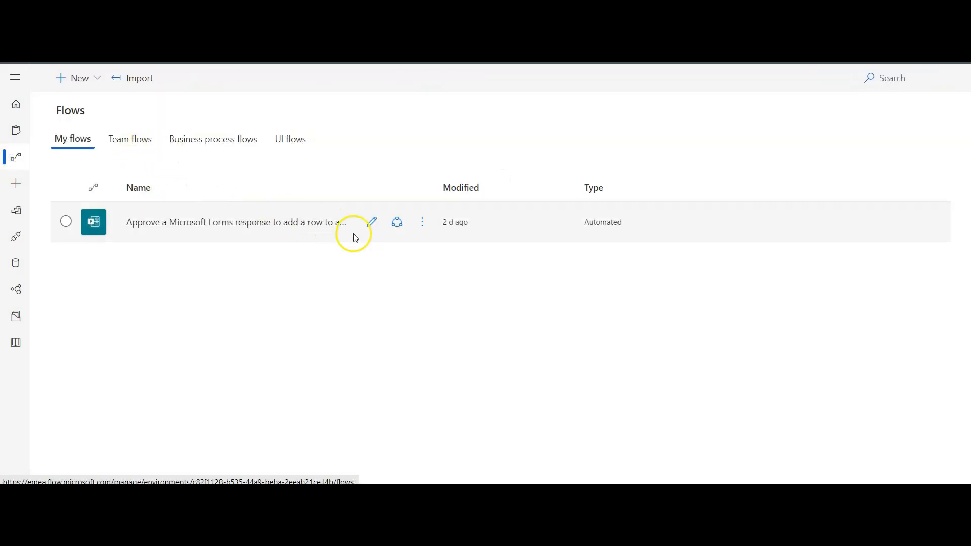
left_click(422, 225)
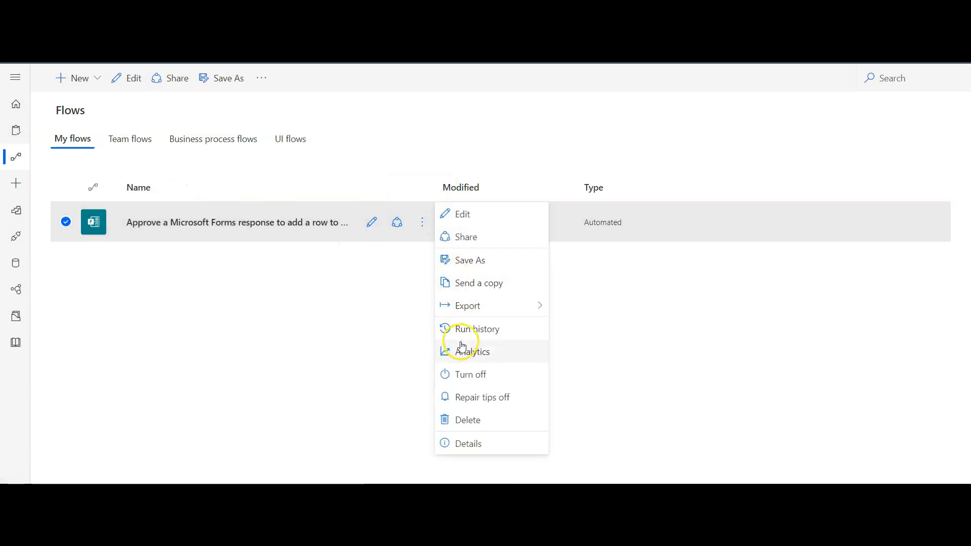
left_click(463, 331)
left_click(168, 181)
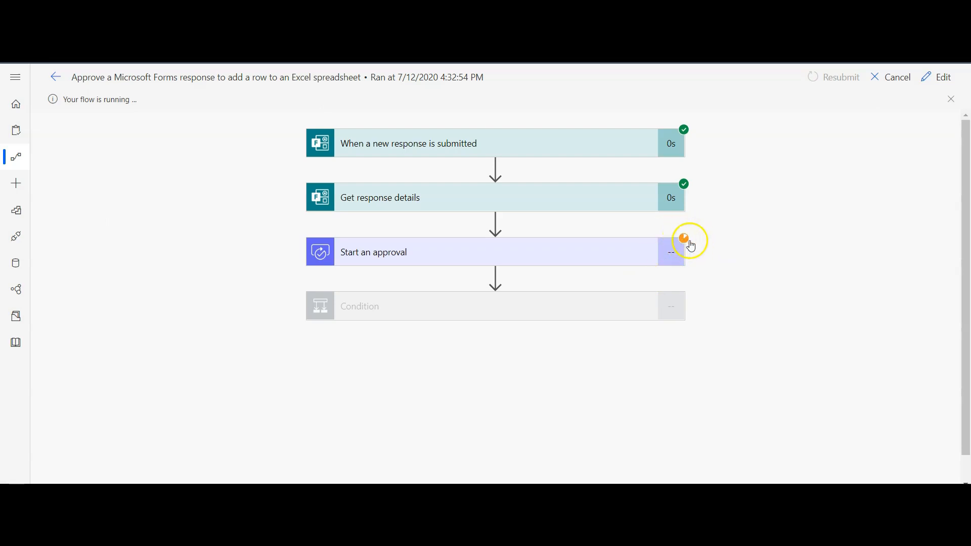
Open the received approvals and reject the Products Survey Customer response request without a comment
left_click(18, 132)
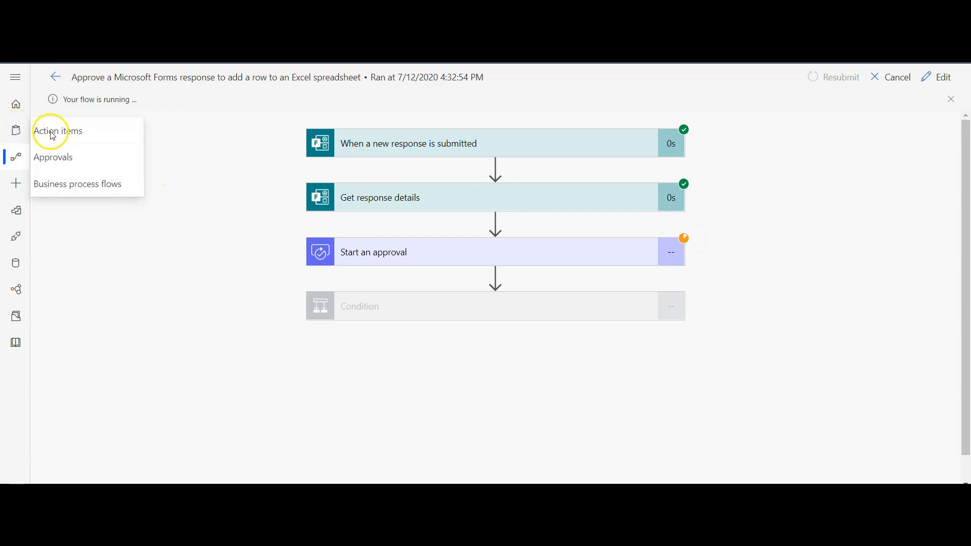
left_click(60, 161)
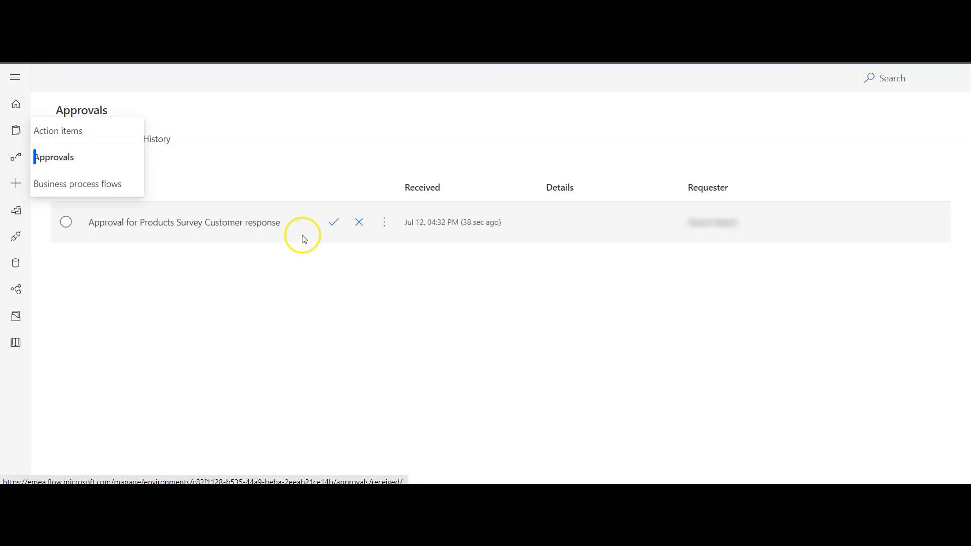
left_click(359, 223)
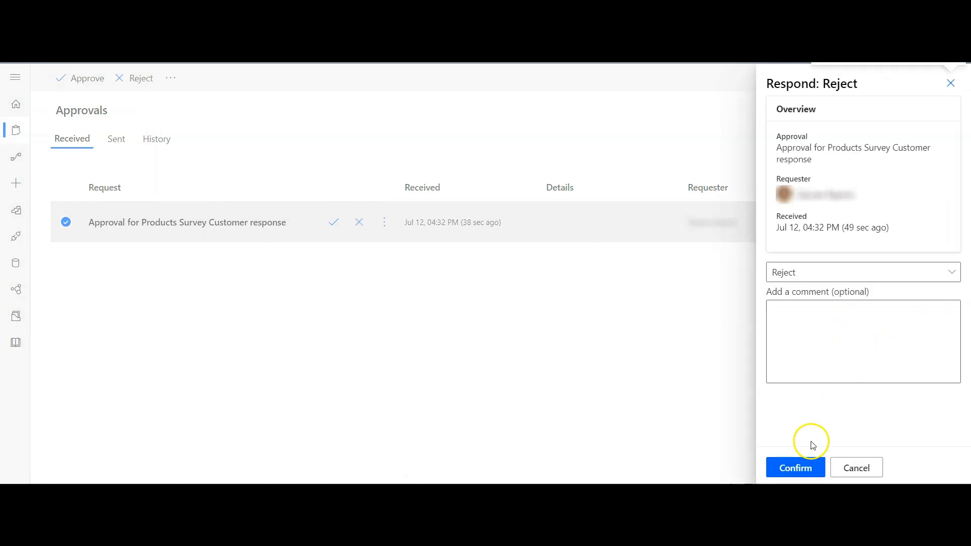
left_click(790, 469)
left_click(803, 321)
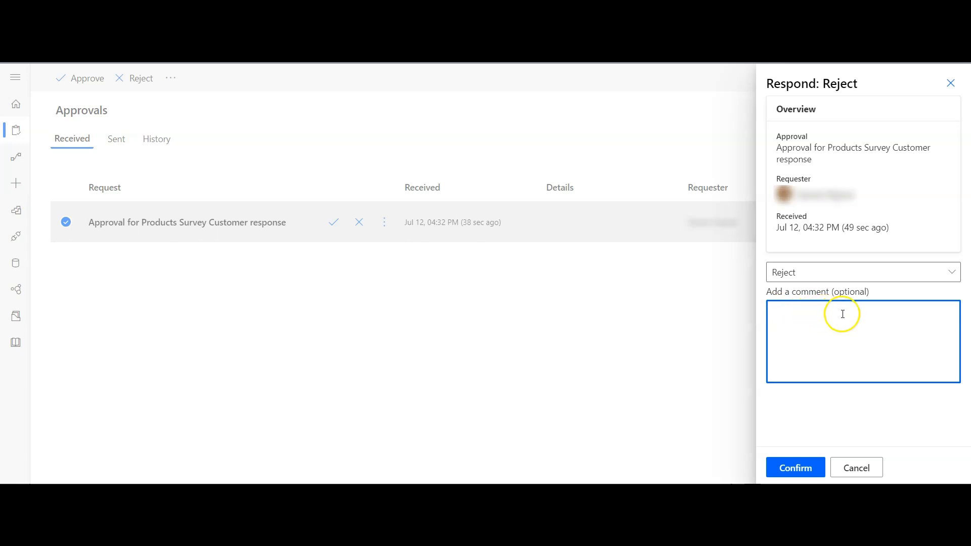
left_click(795, 468)
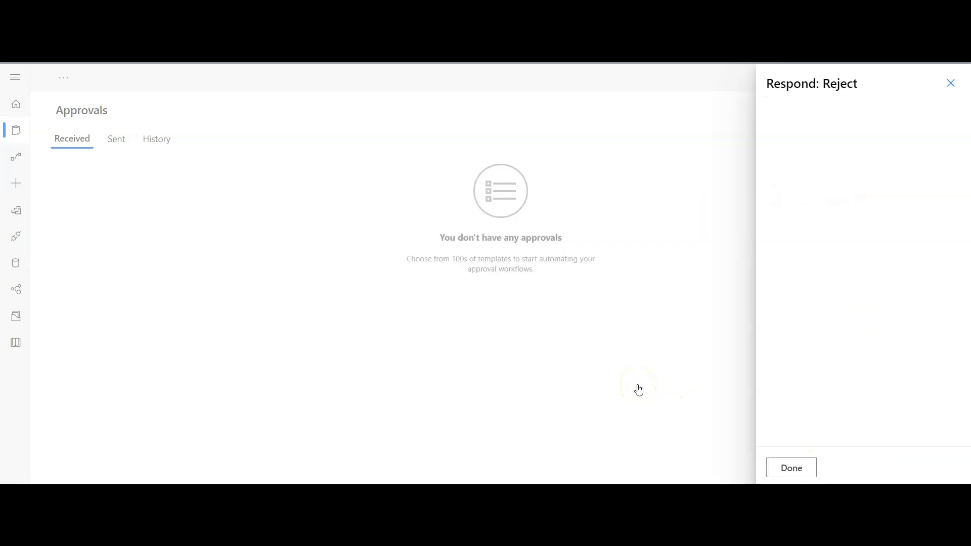
left_click(792, 467)
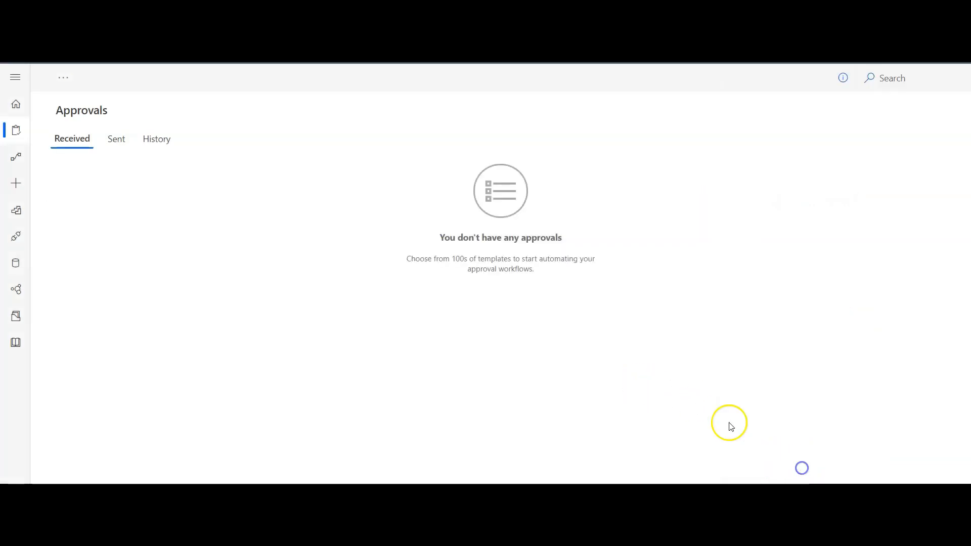
Return to the flow's run history and reopen the Jul 12, 04:32 PM run to check its steps after the rejection
left_click(16, 130)
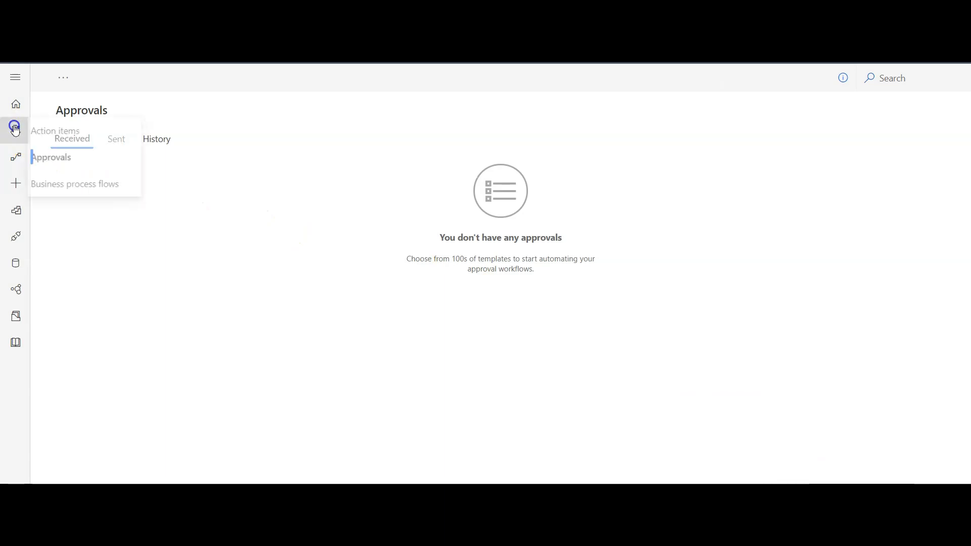
left_click(16, 156)
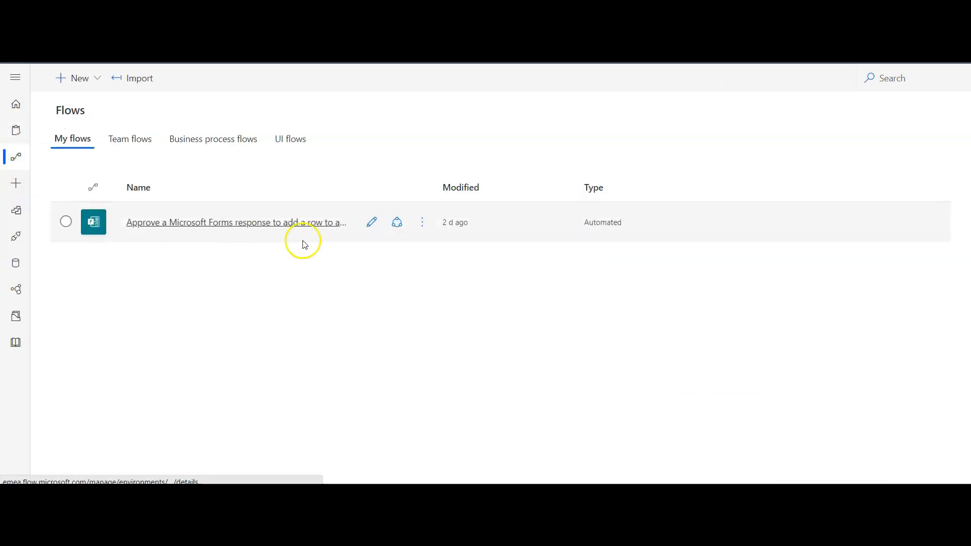
left_click(422, 222)
left_click(465, 330)
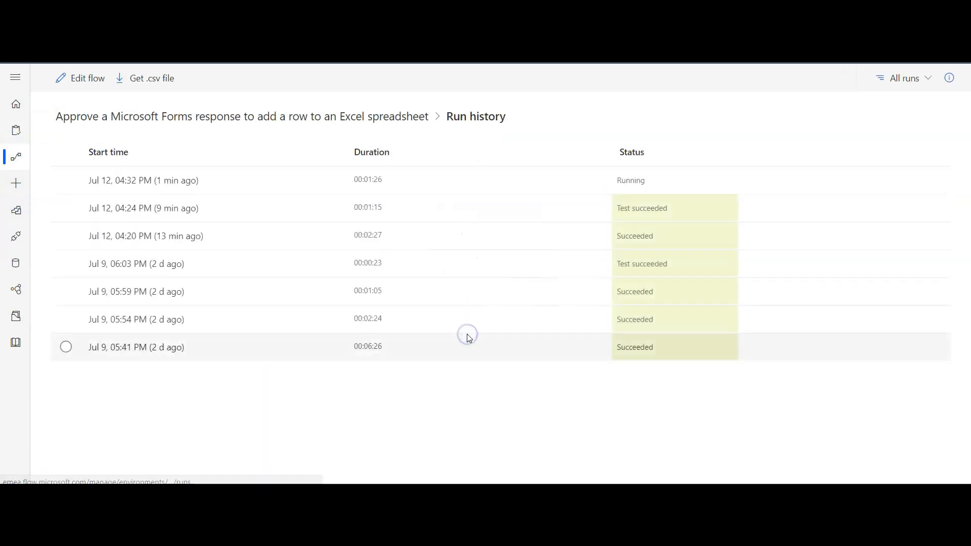
left_click(168, 180)
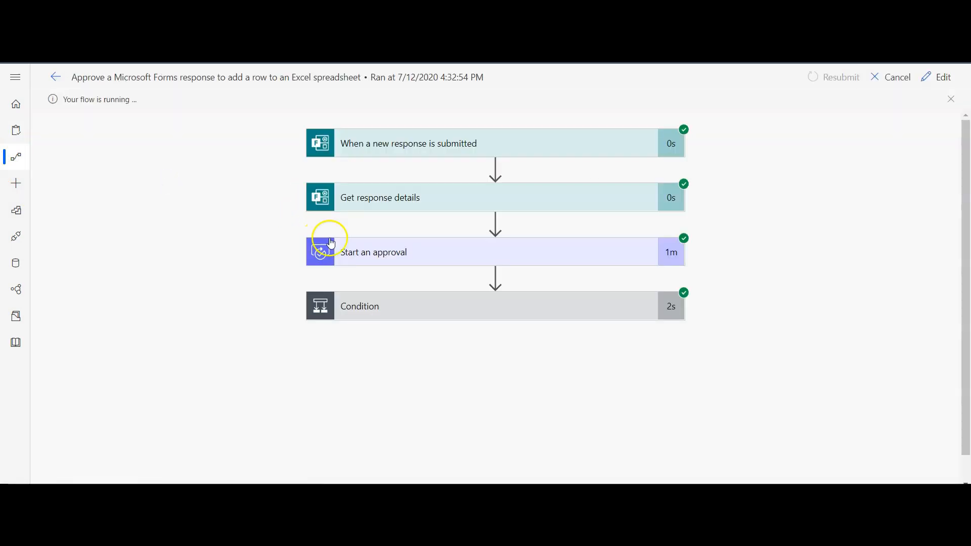
Expand the run's Condition and the Send an email to customer action under If no to inspect their inputs
left_click(558, 310)
scroll(602, 350, "down", 3)
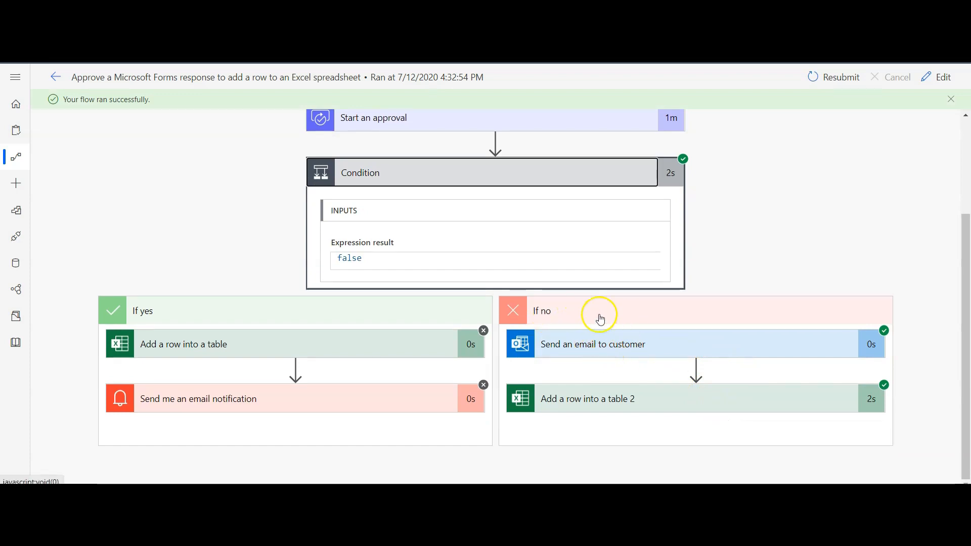
left_click(627, 350)
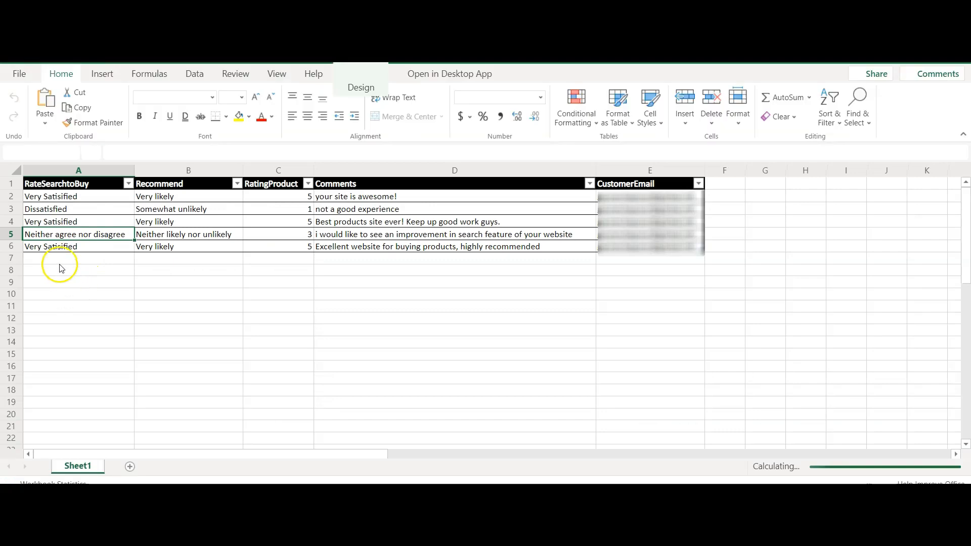
Switch to the Excel feedback workbook and check the survey answer, product rating and comment cells in row 6
left_click(64, 247)
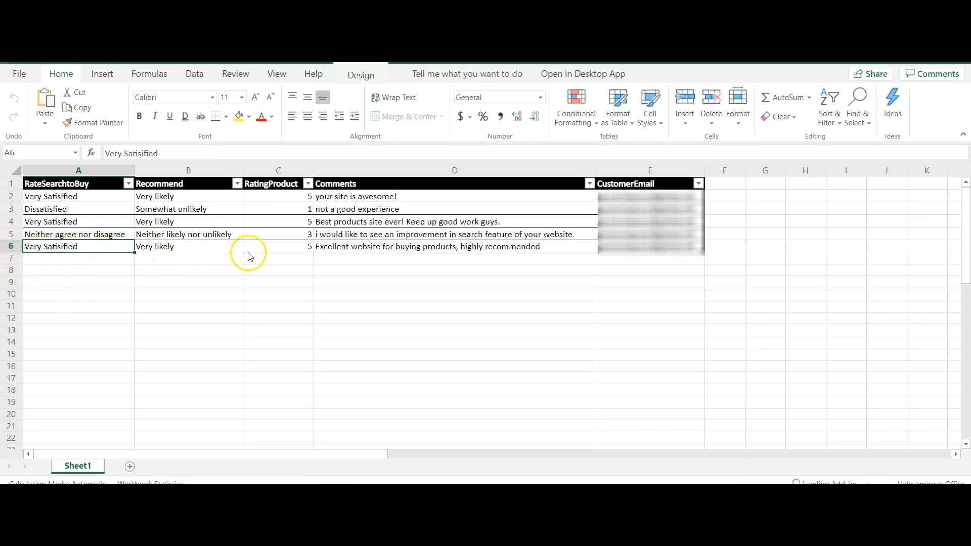
left_click(357, 248)
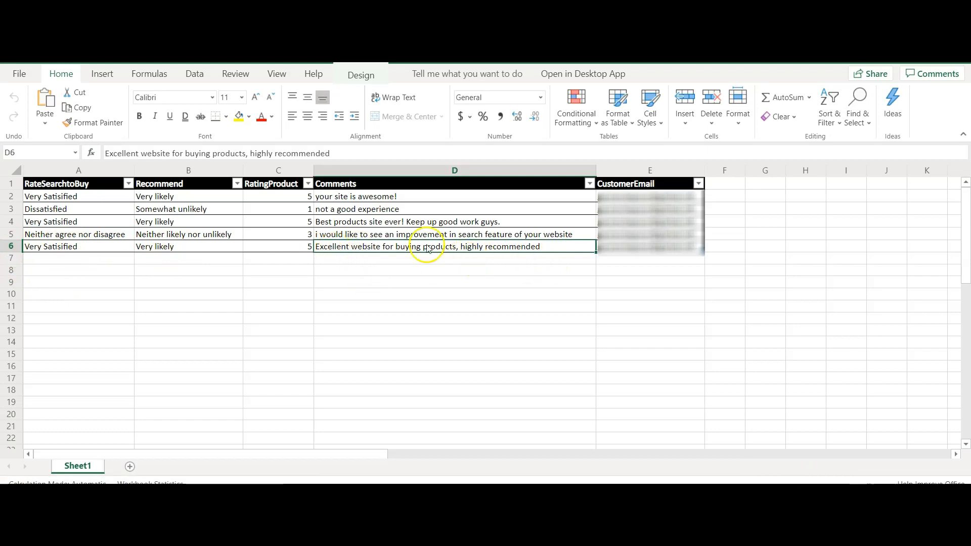
left_click(291, 247)
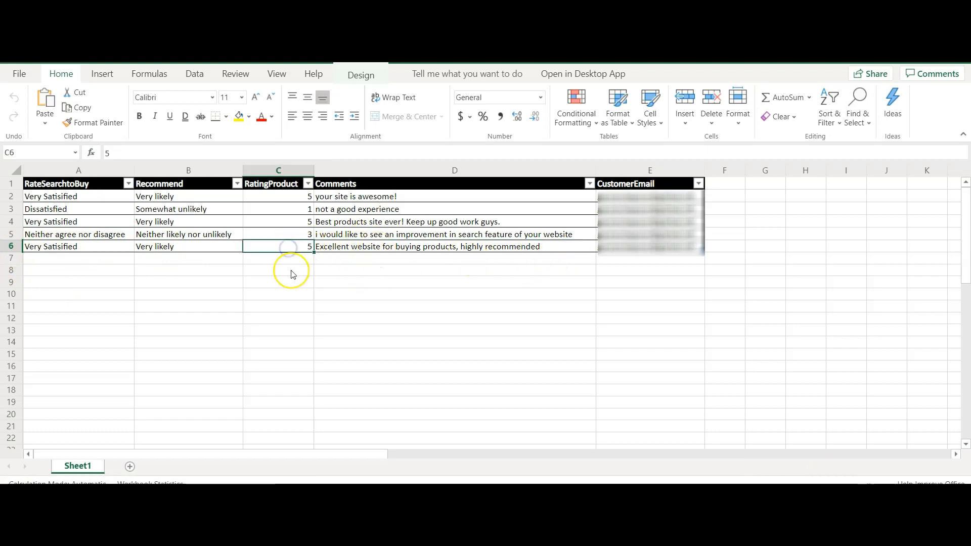
left_click(322, 248)
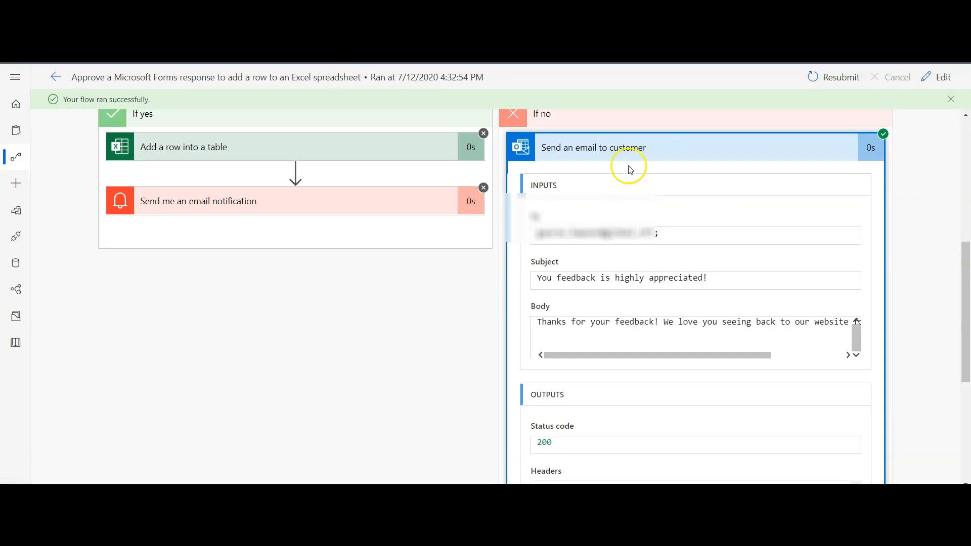
Return to the flow run in Power Automate, collapse the Send an email to customer details and review the run's steps
left_click(615, 147)
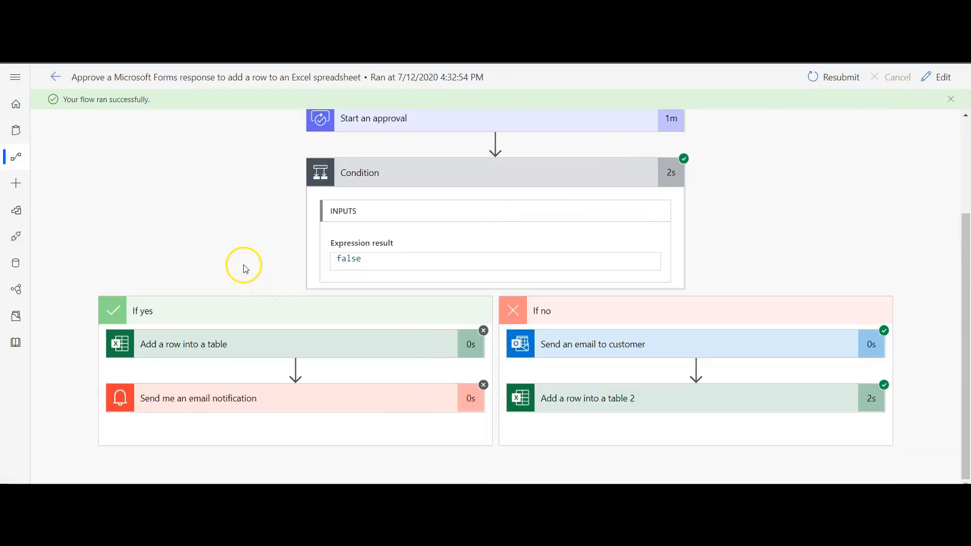
scroll(243, 258, "up", 3)
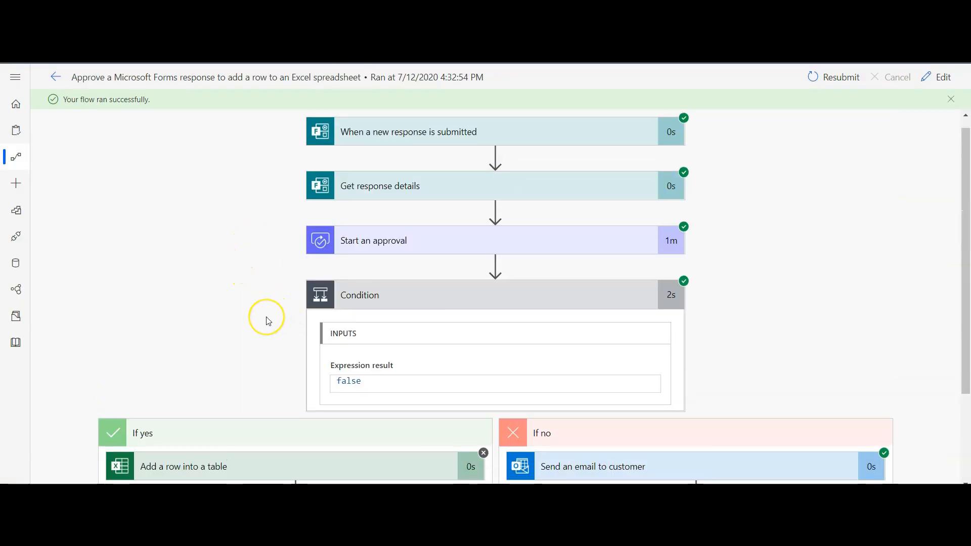